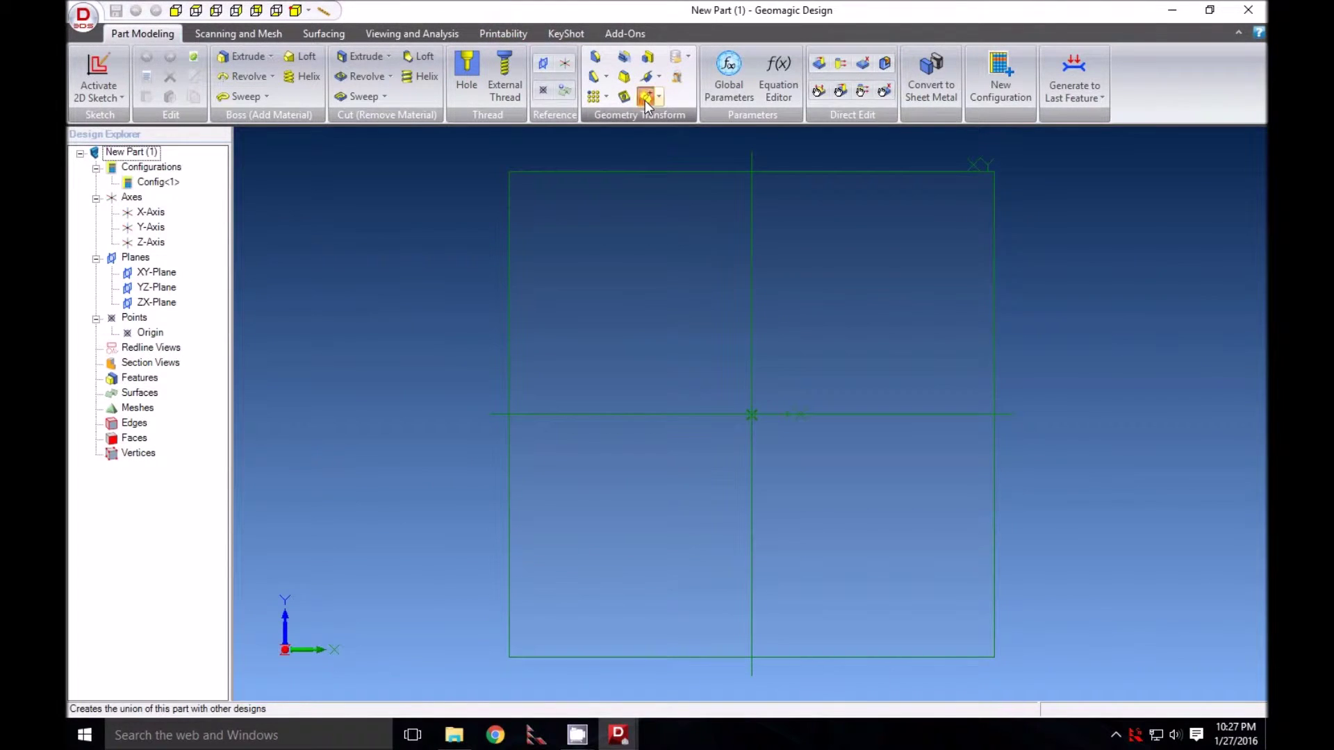
- Boolean-unite the 02-001-00-0.AD_ASM truss assembly into the part, placed at the origin
left_click(645, 100)
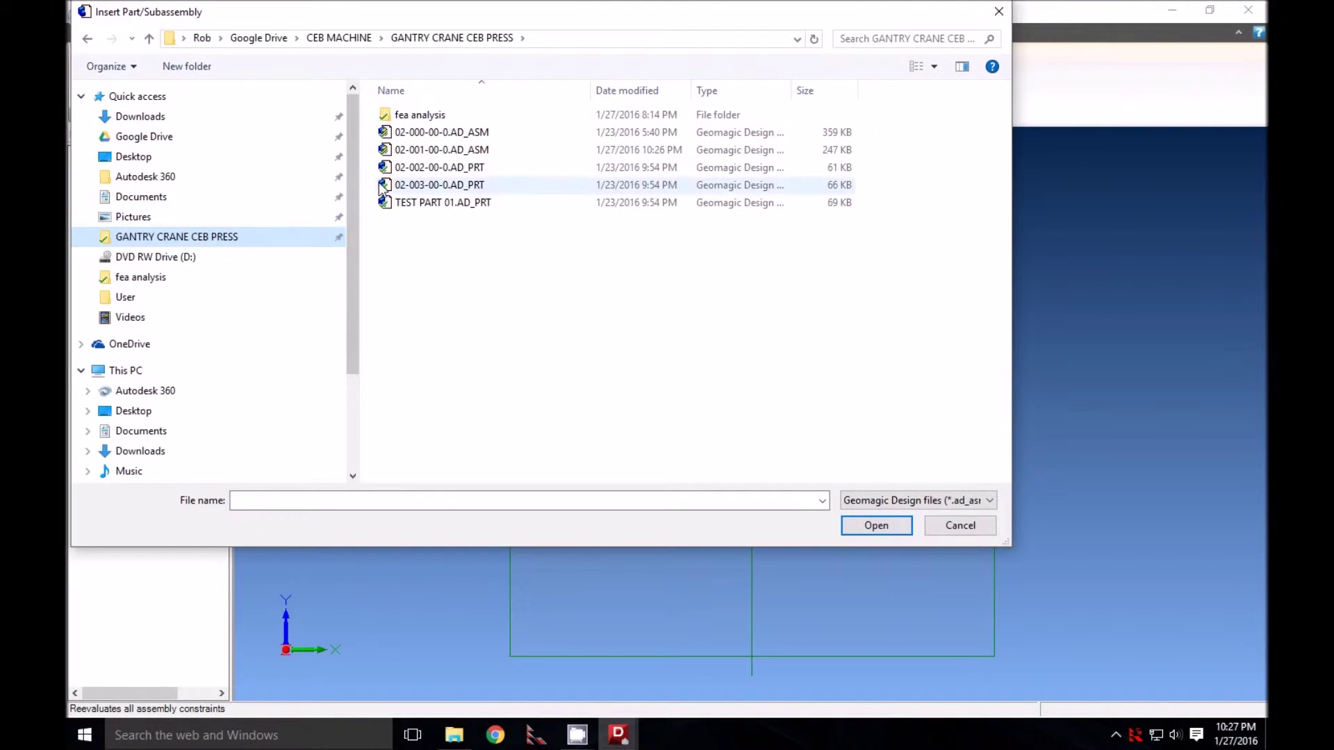
left_click(416, 150)
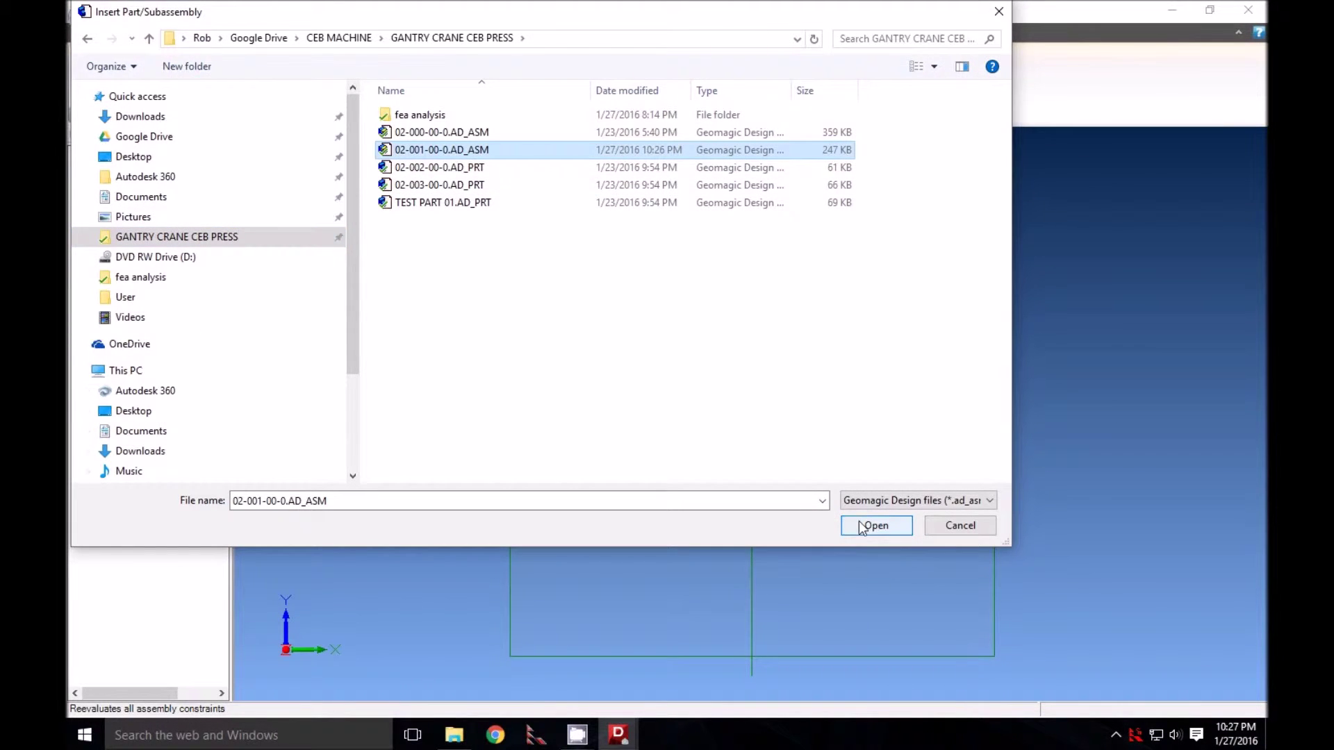
left_click(859, 522)
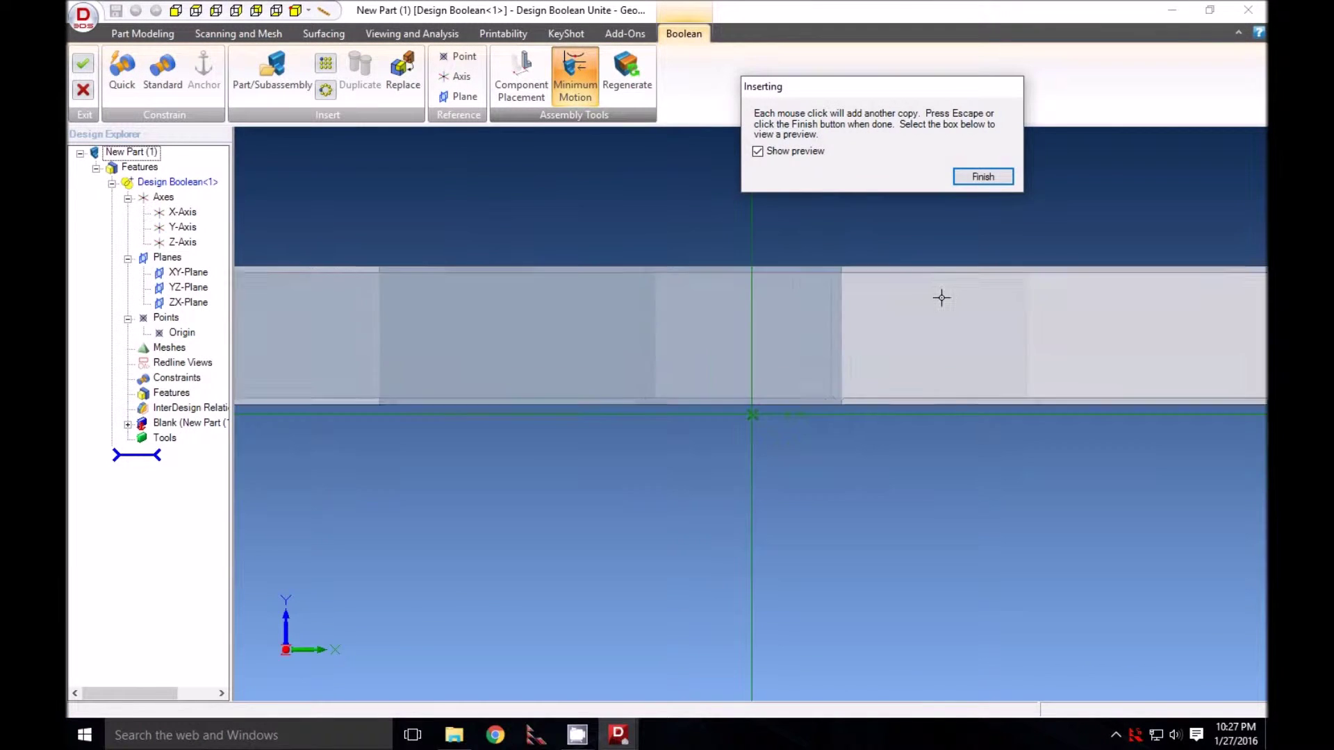
left_click(762, 412)
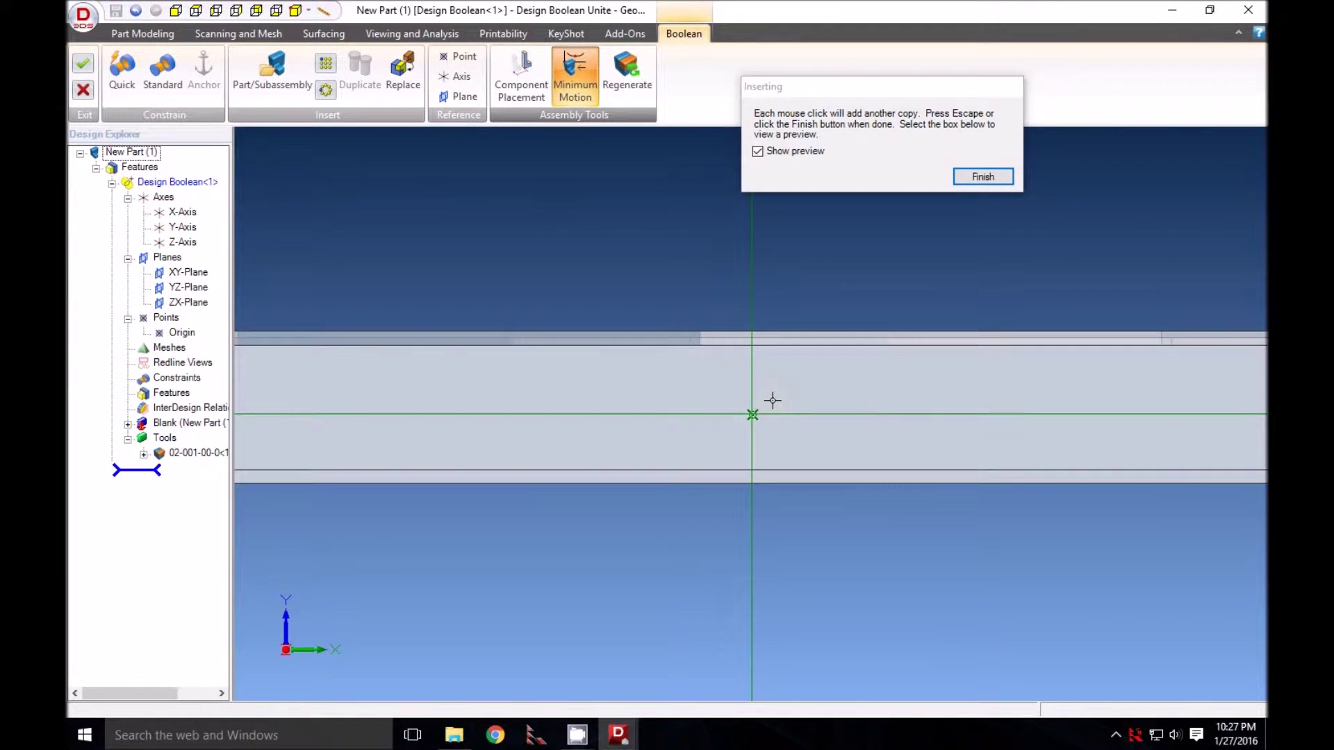
left_click(983, 177)
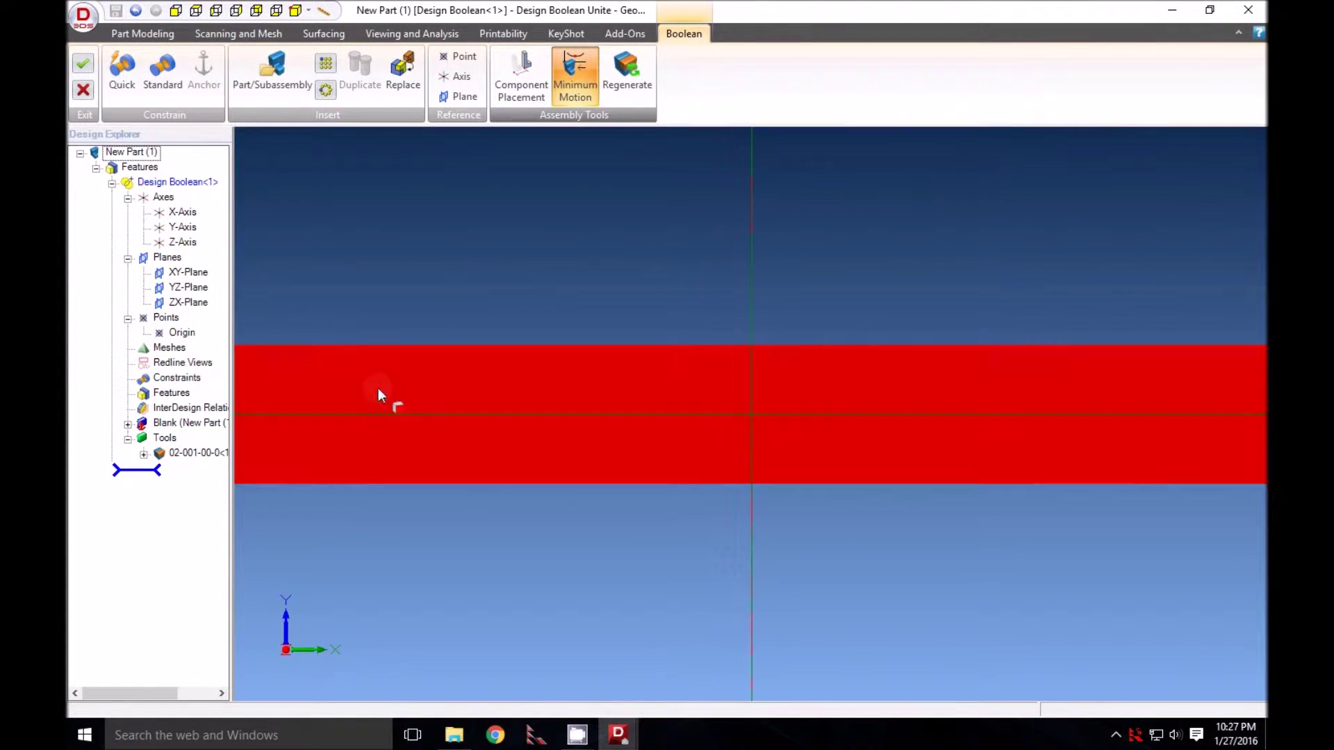
- Switch the truss to an isometric view and confirm the union
scroll(424, 360, "down", 5)
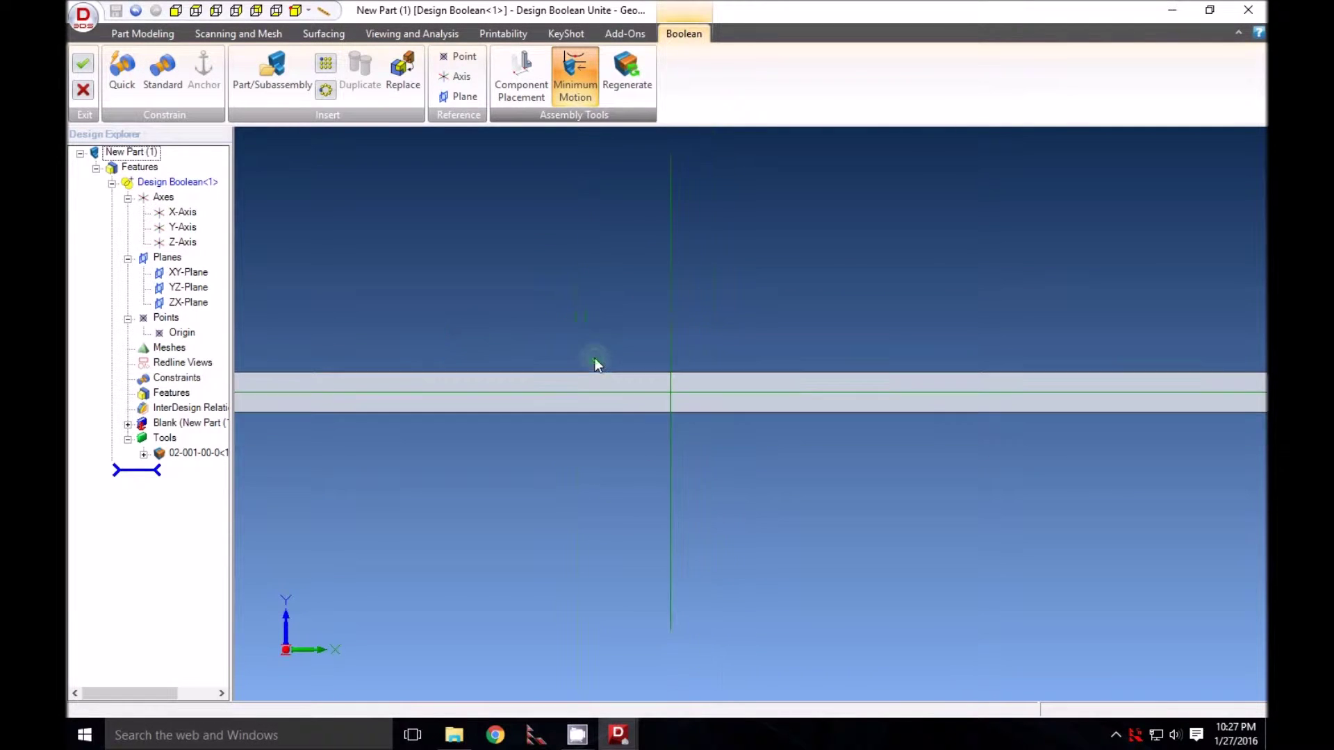
mouse_move(604, 326)
middle_mouse_down()
mouse_move(602, 343)
mouse_move(589, 310)
mouse_move(590, 337)
middle_mouse_up()
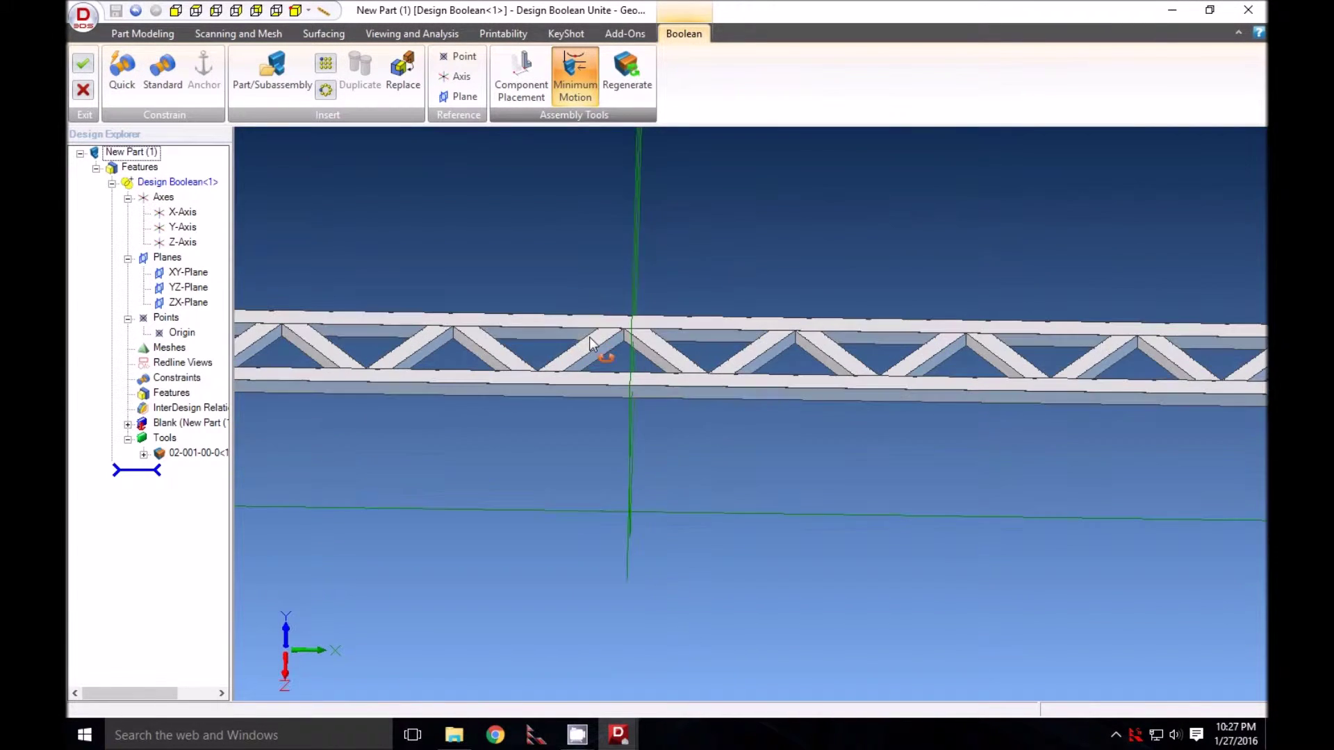
scroll(589, 351, "down", 3)
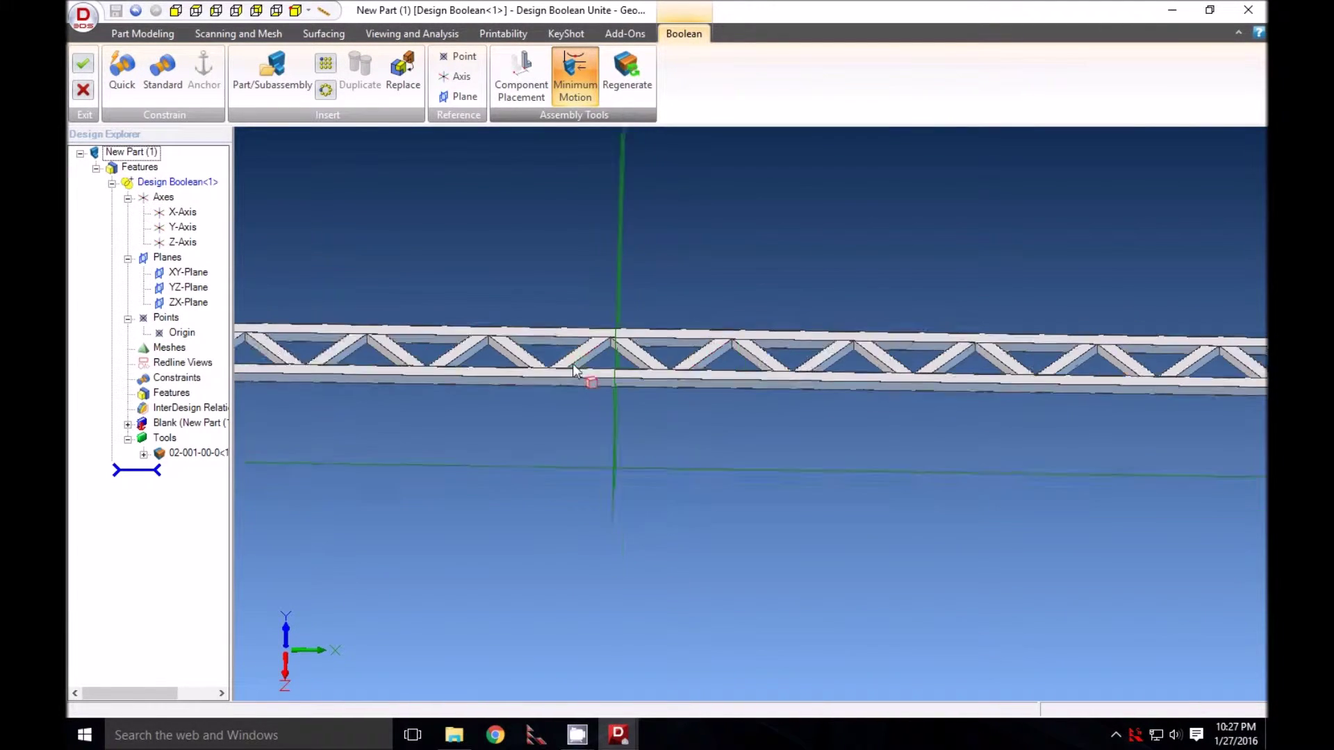
left_click(298, 12)
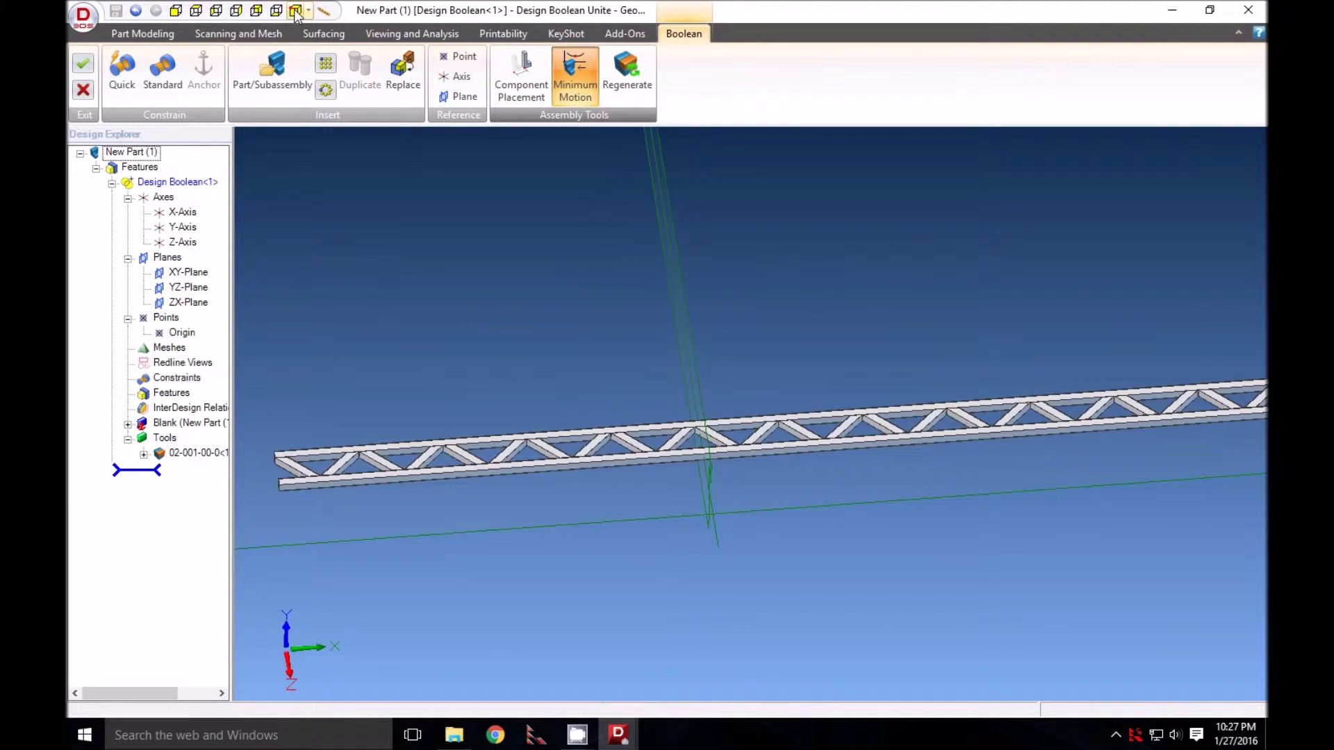
left_click(82, 64)
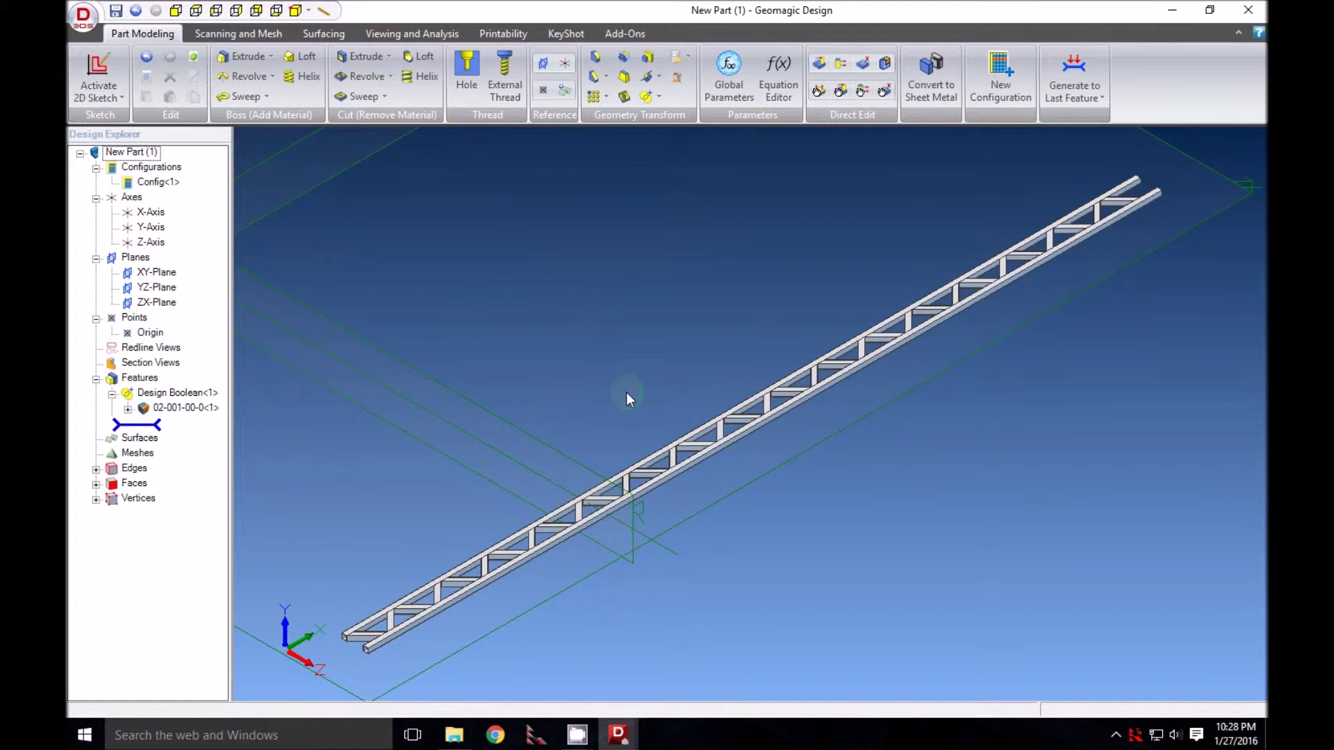
scroll(611, 313, "down", 4)
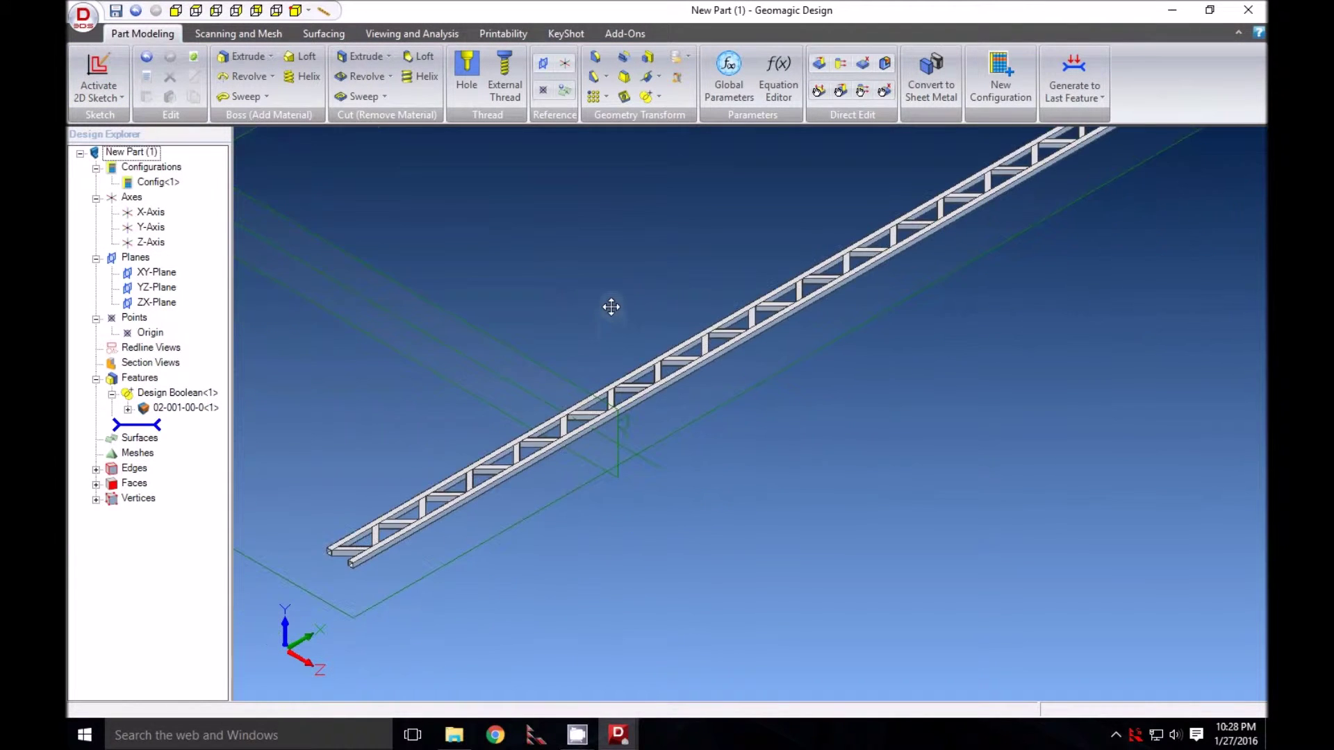
left_click(82, 16)
- Export the part as STL with Maximum cell size unchecked and confirm the options
left_click(154, 183)
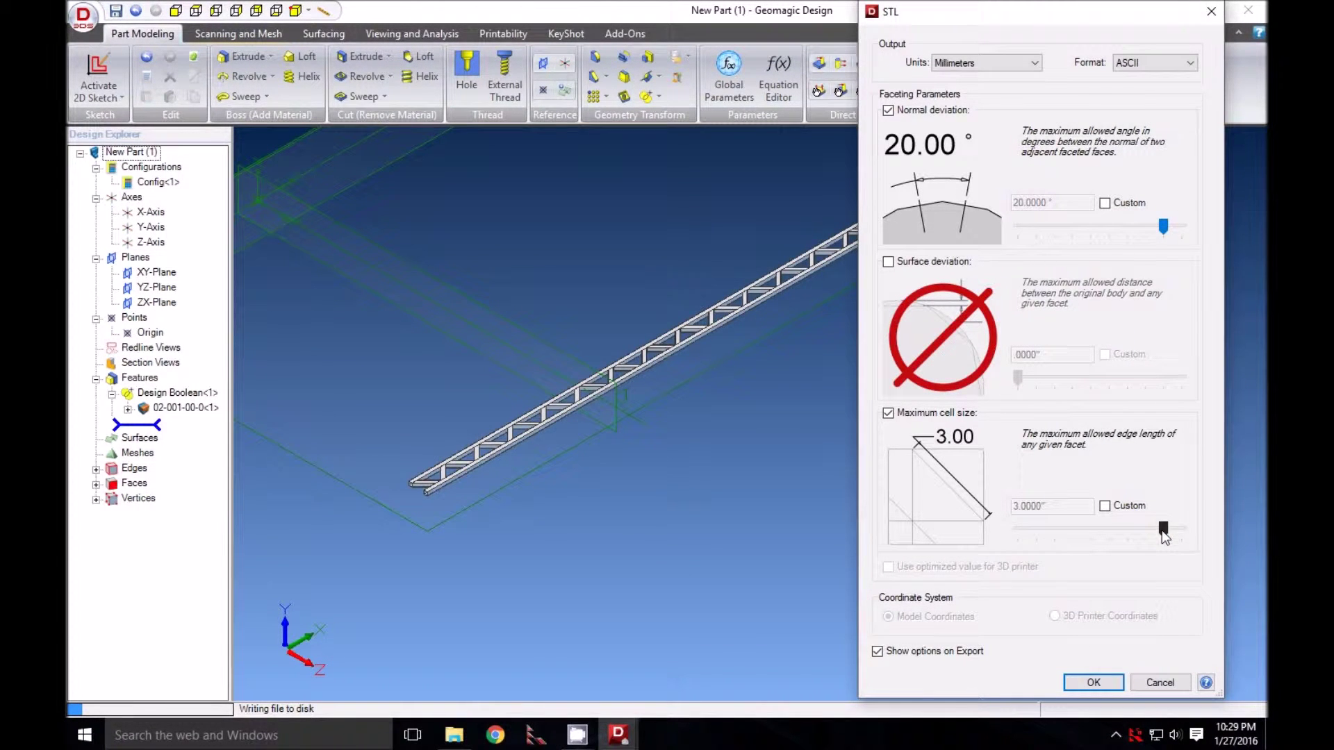
left_click(888, 413)
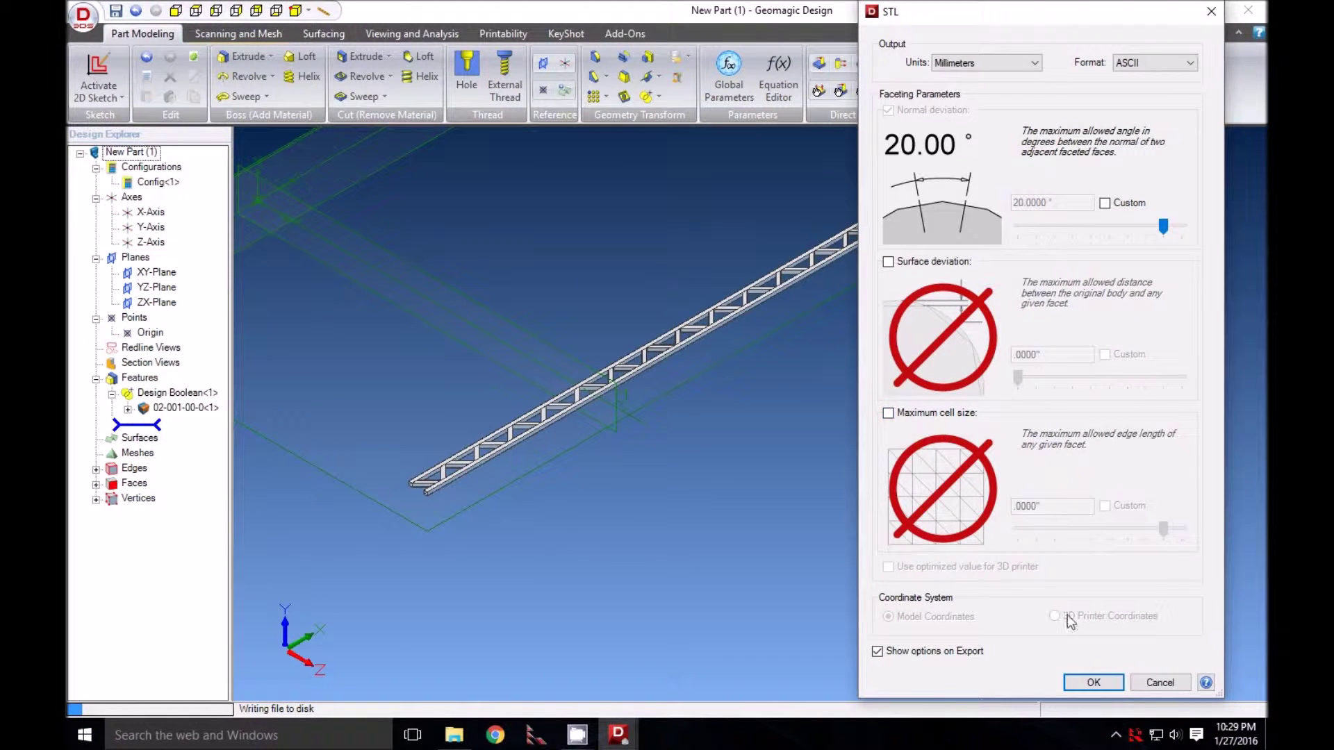
left_click(1109, 685)
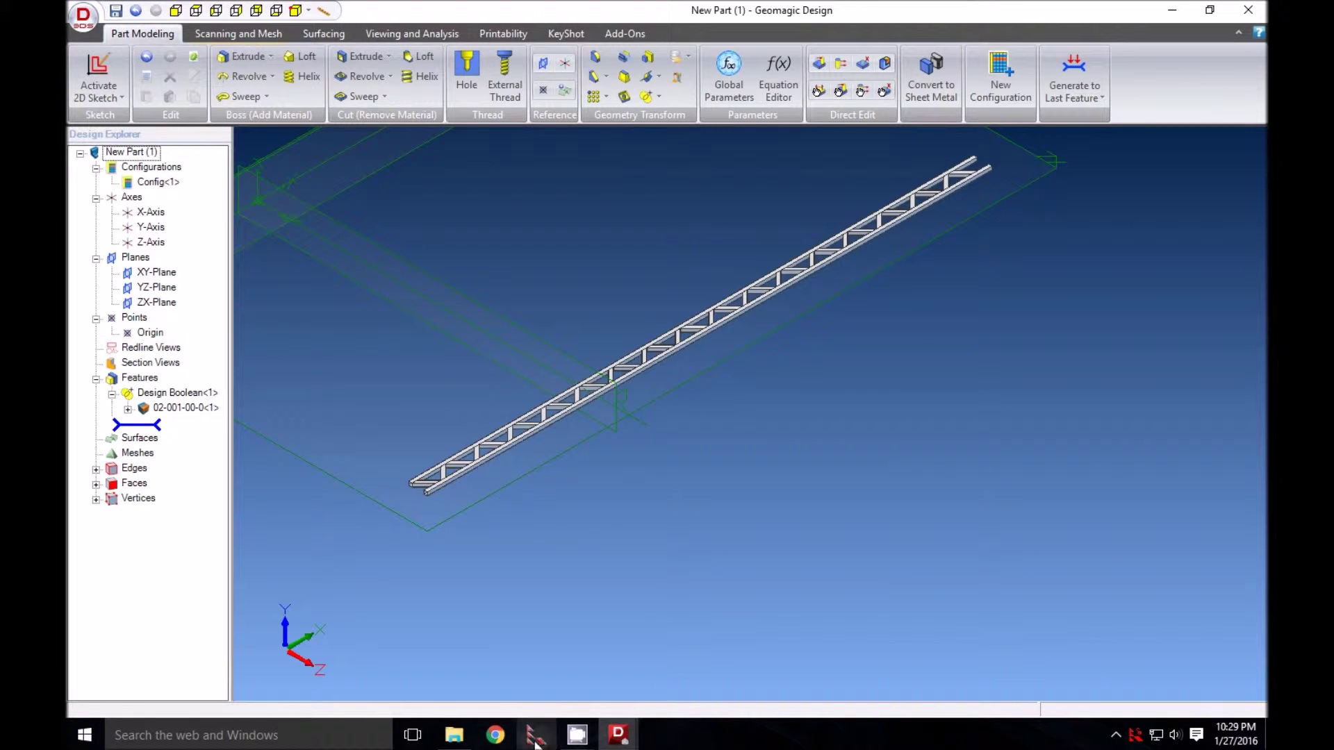
- Launch e-fea Version 2015 for Windows, dismiss its About notice, and open File Explorer
left_click(83, 735)
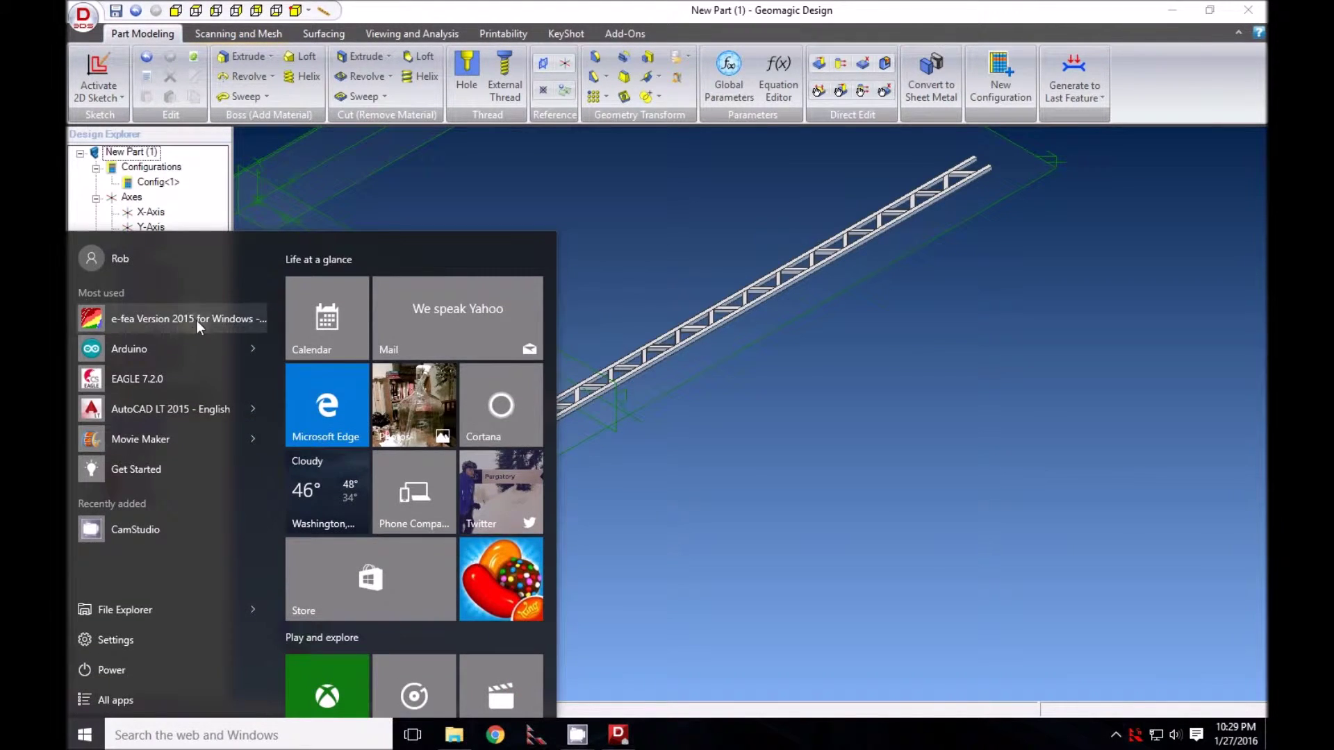
left_click(196, 320)
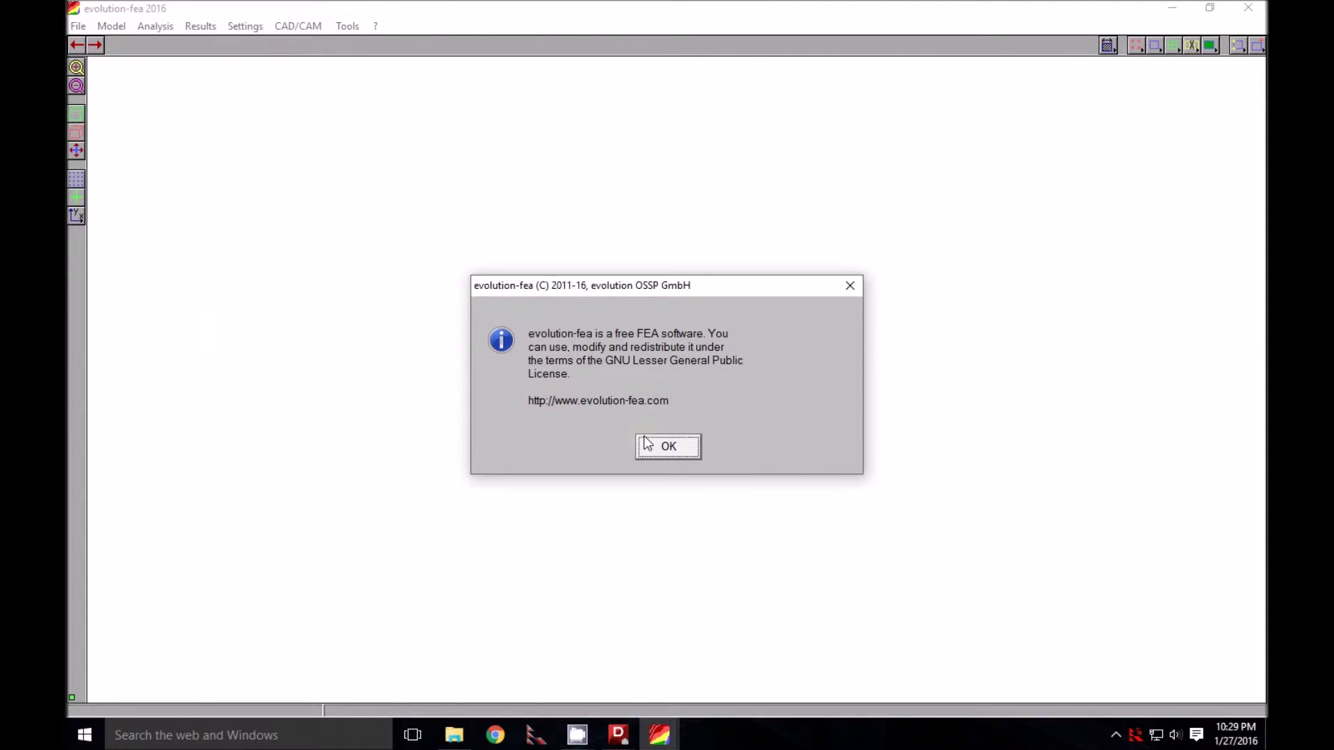
left_click(647, 443)
left_click(453, 735)
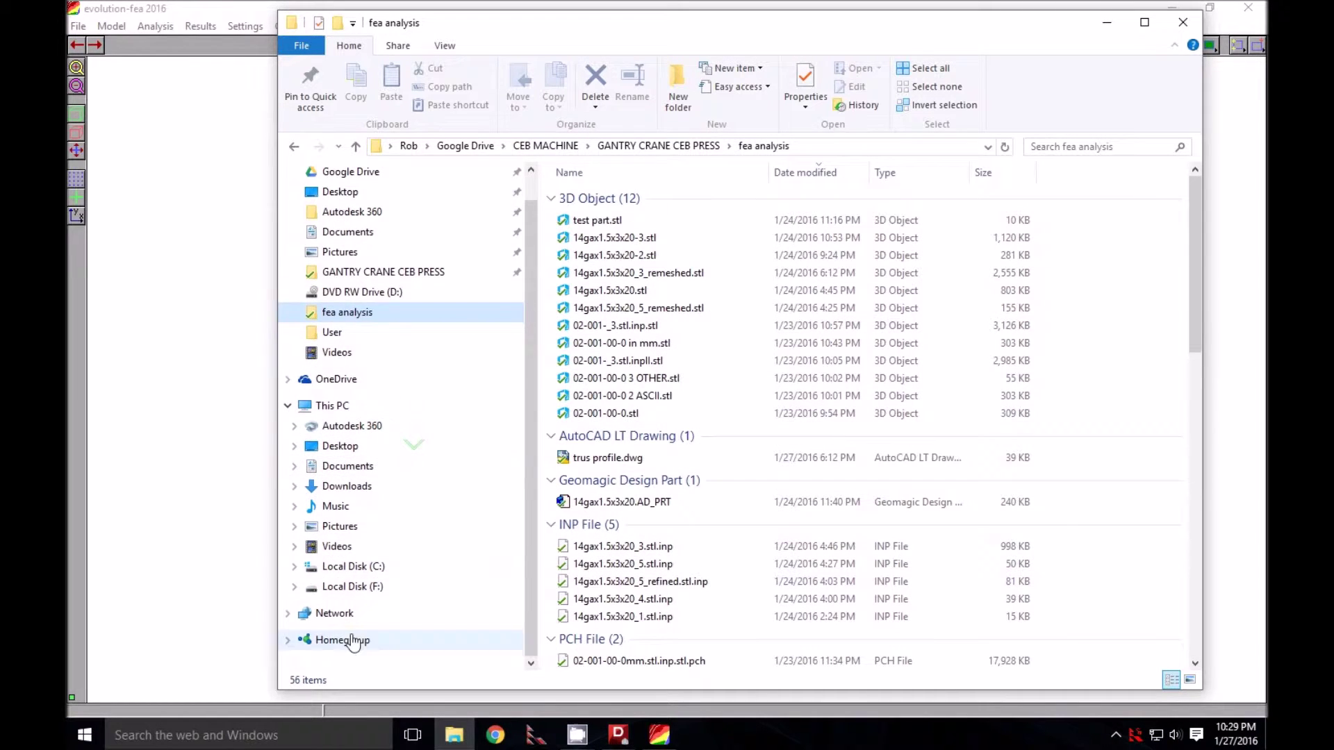
- Browse to C:\e-fea_version-2015-for-windows_r04\User and group the files by type
left_click(374, 574)
double_click(646, 250)
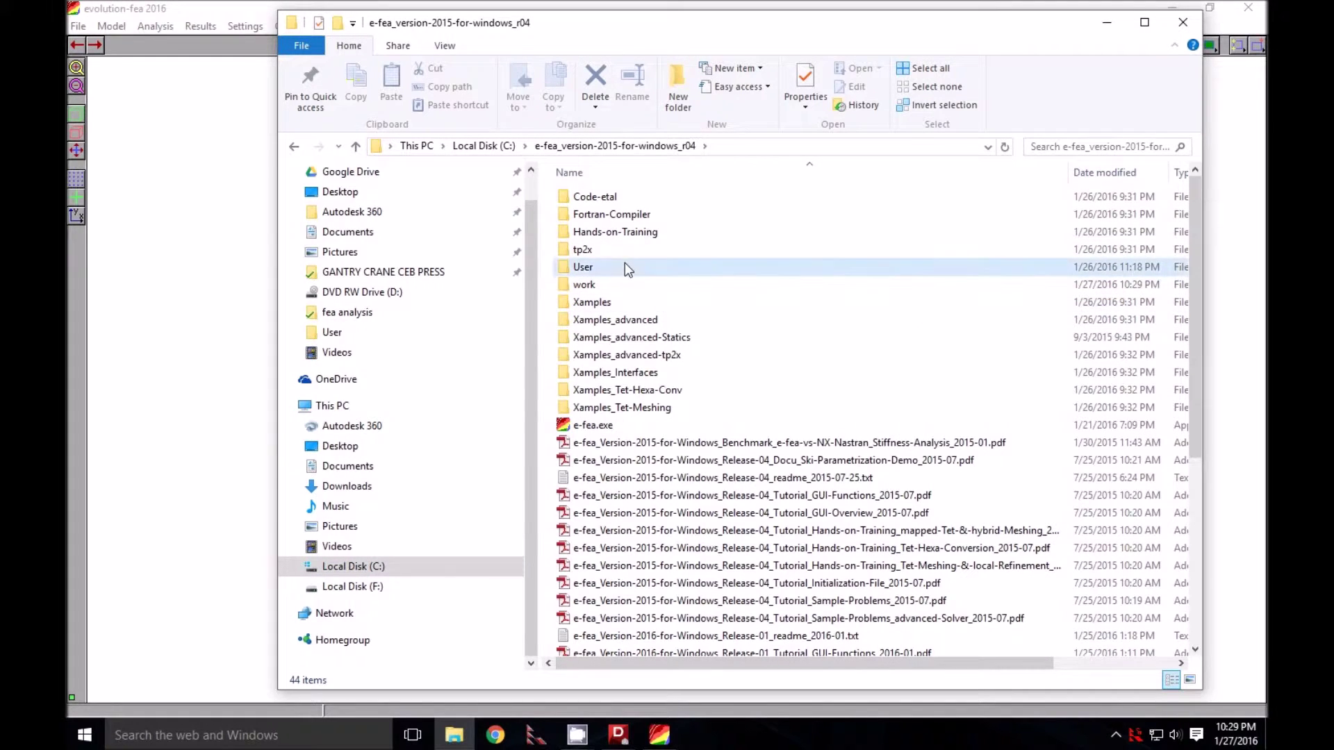
double_click(624, 266)
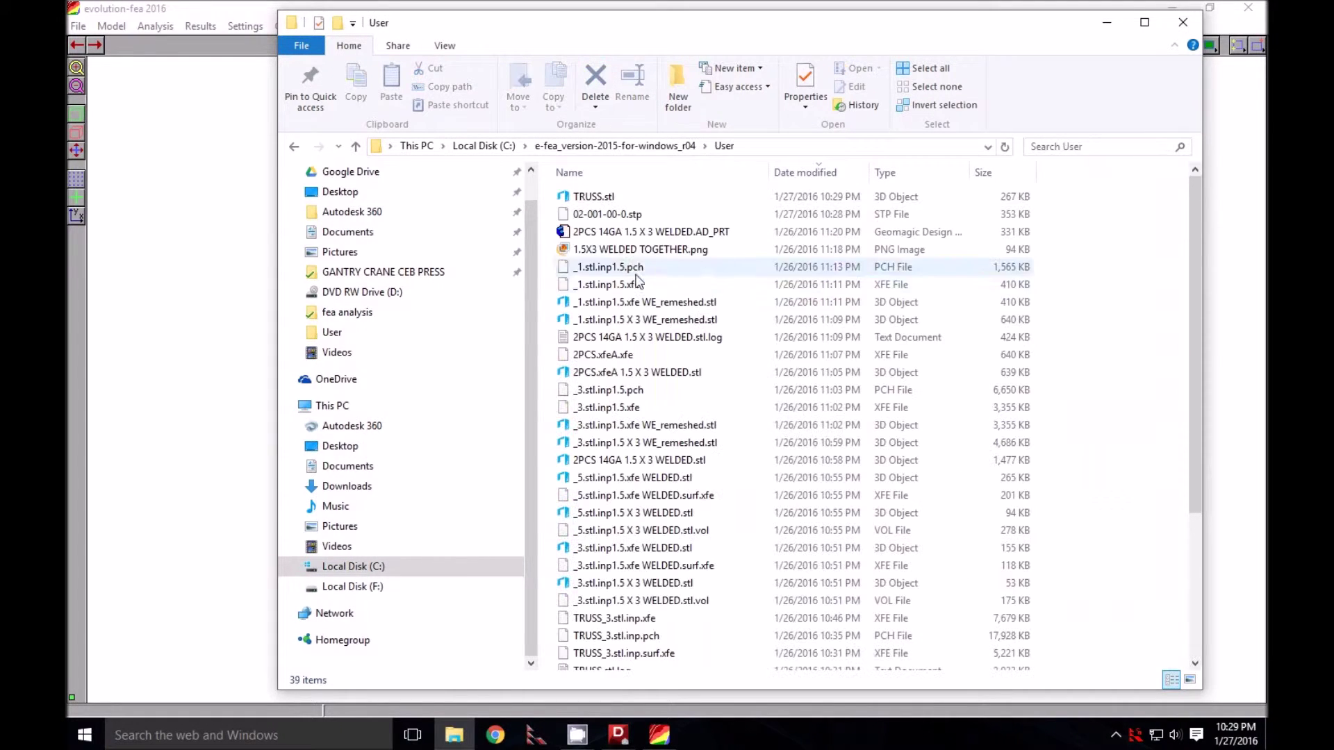
right_click(1106, 357)
mouse_move(1130, 403)
left_click(1015, 437)
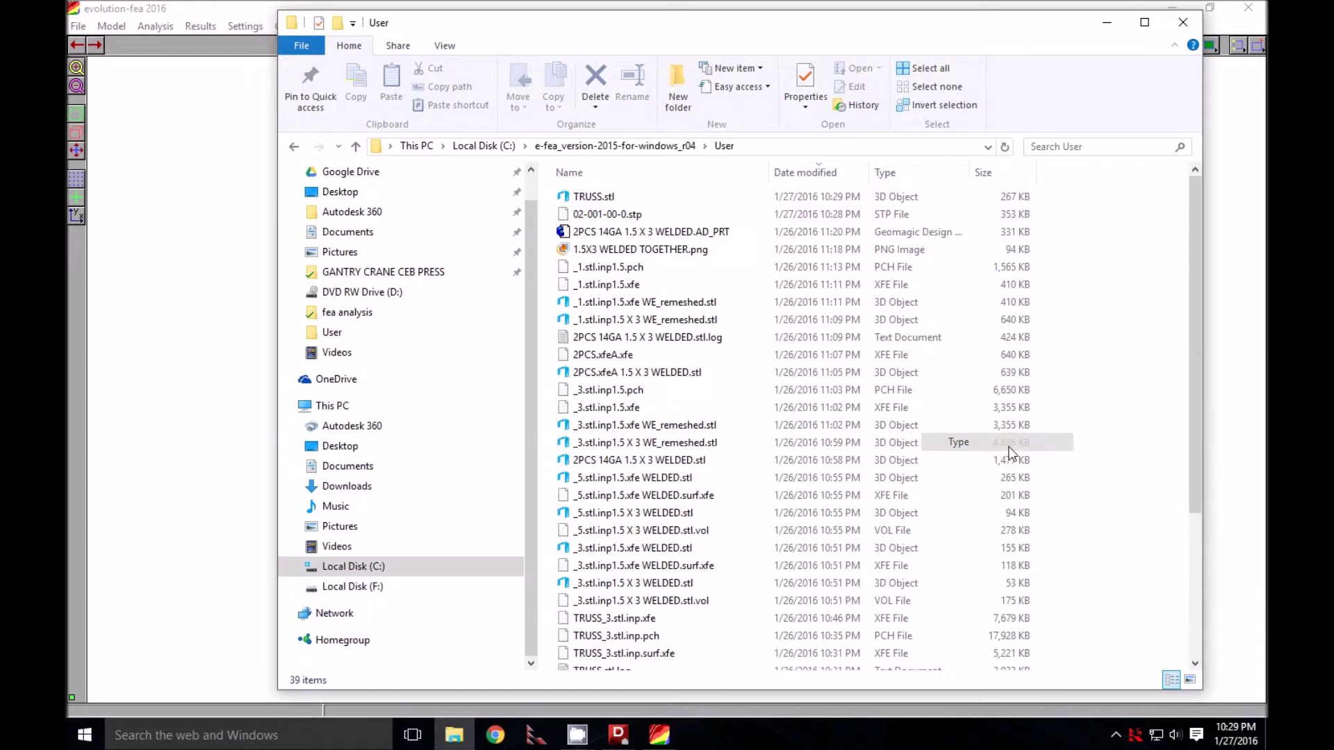
- Drag TRUSS.stl into evolution-fea and acknowledge the top view notice
left_click(625, 396)
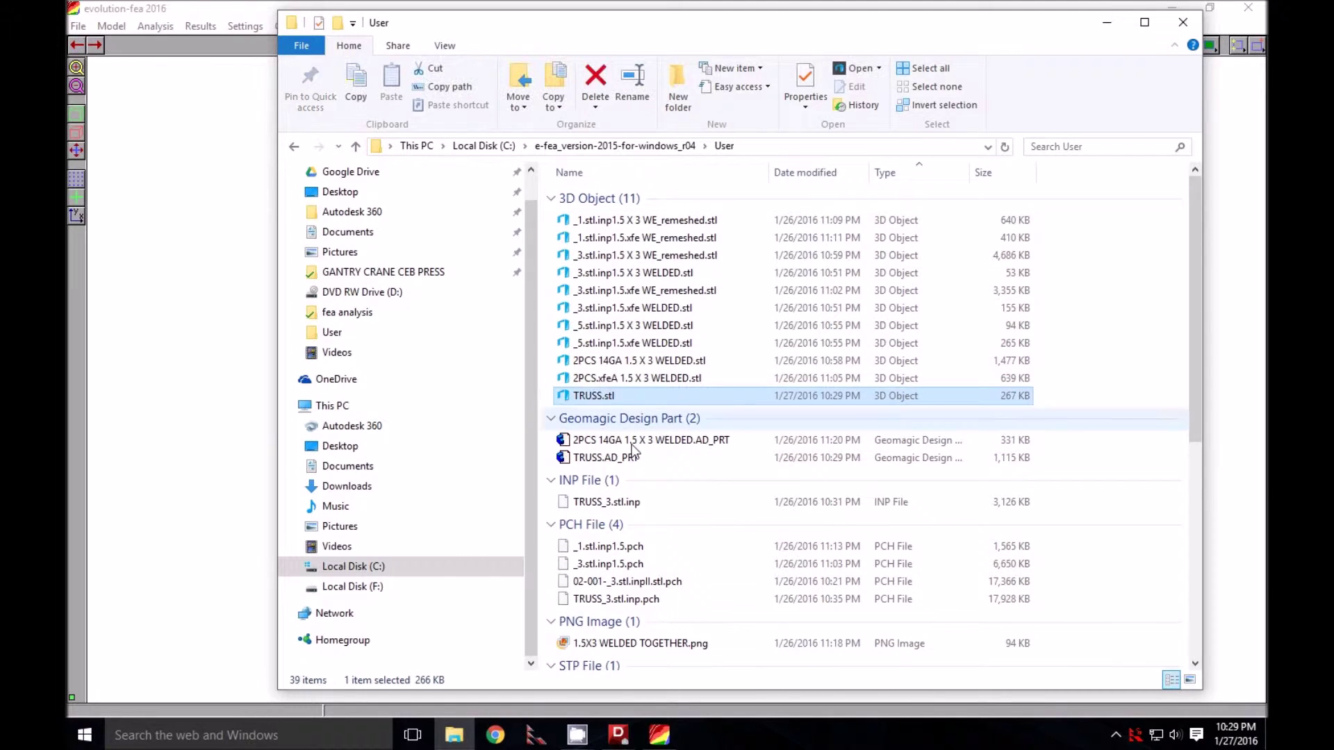
left_click_drag(640, 398, 223, 387)
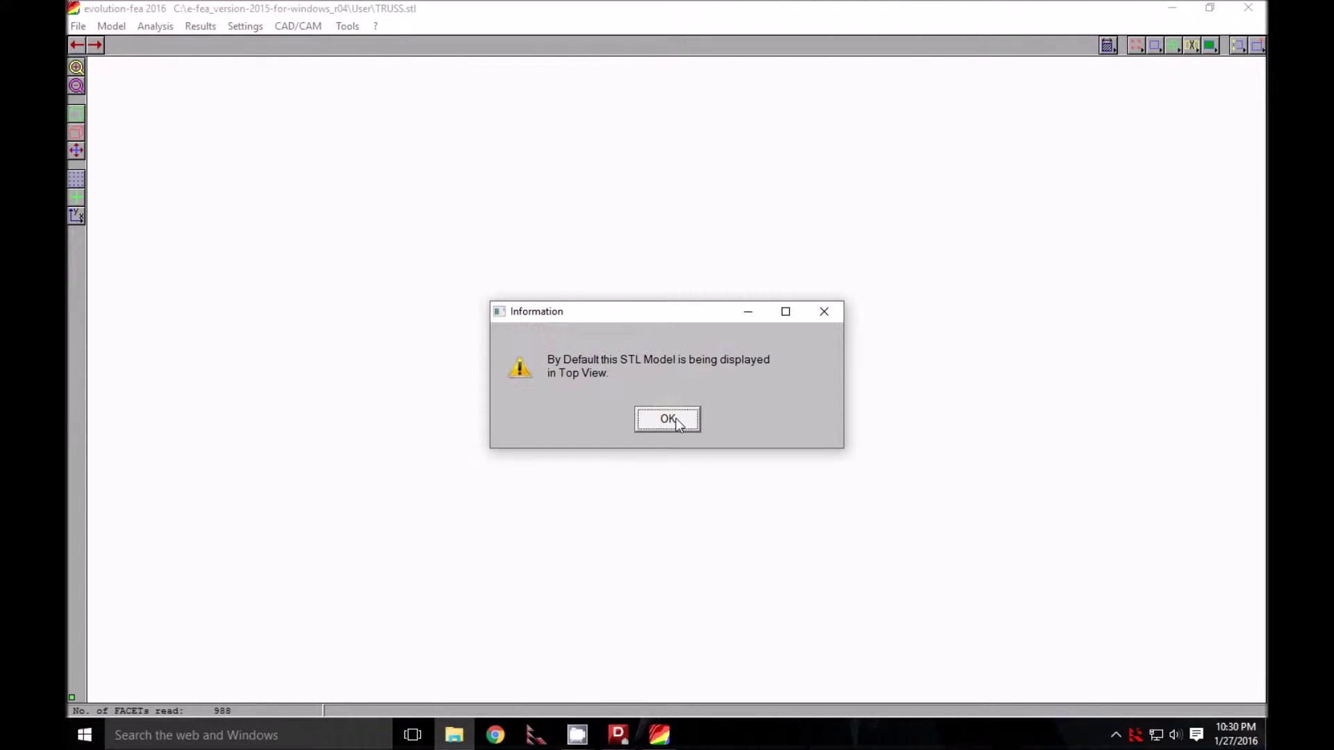
left_click(667, 419)
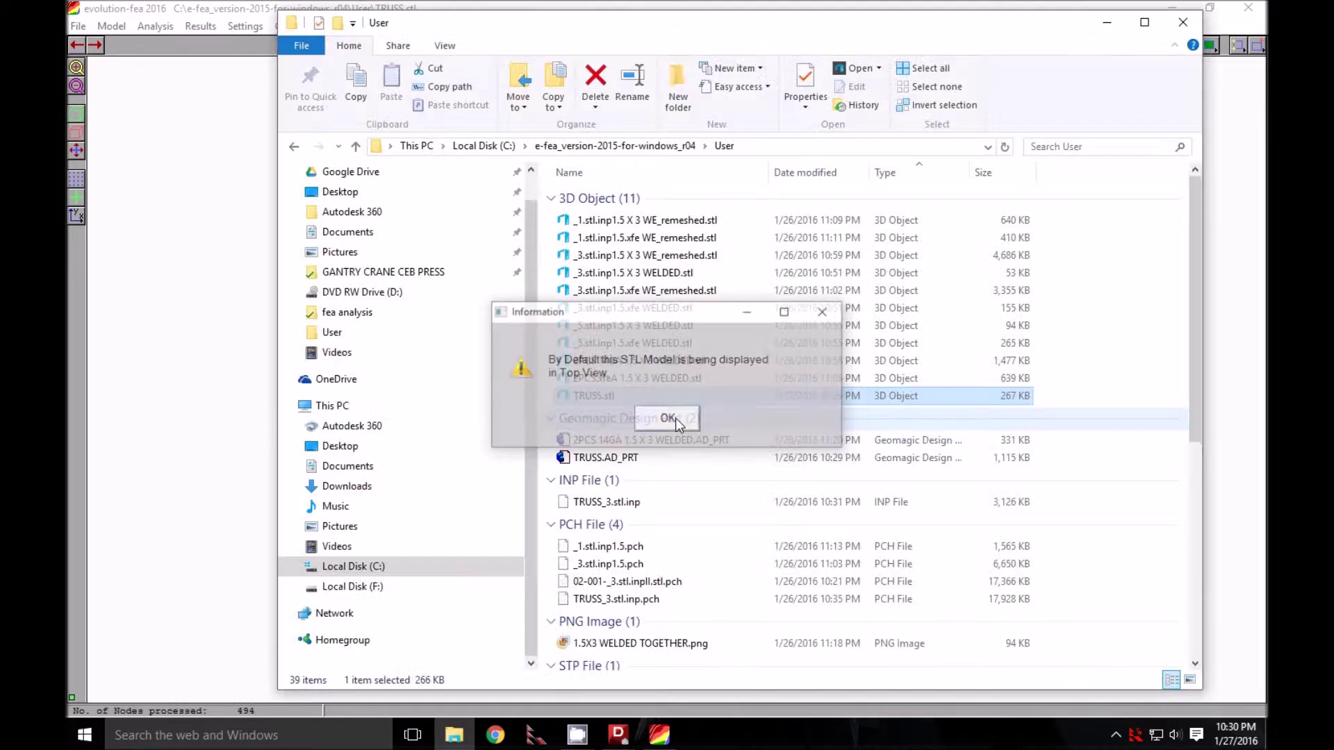
left_click(190, 375)
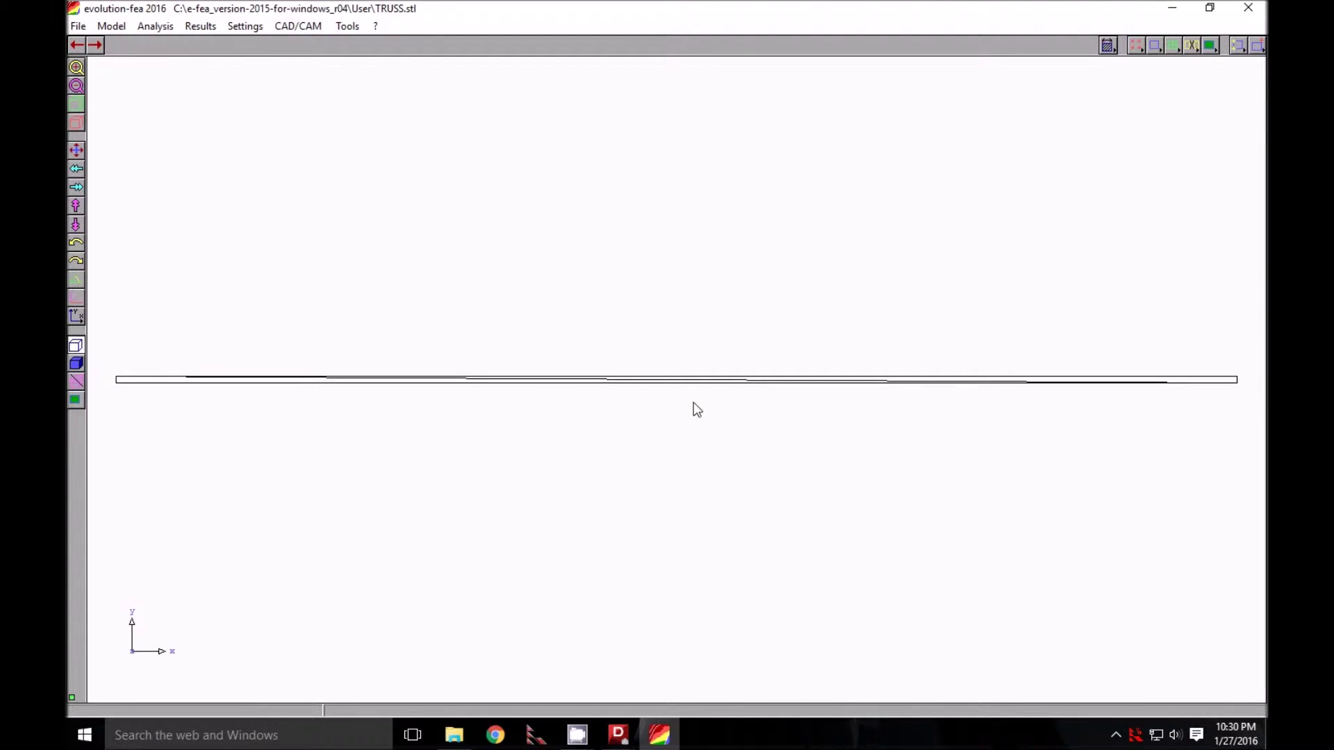
- Orbit the truss to see its diagonals, then apply the tilted isometric view
left_click_drag(694, 394, 702, 388)
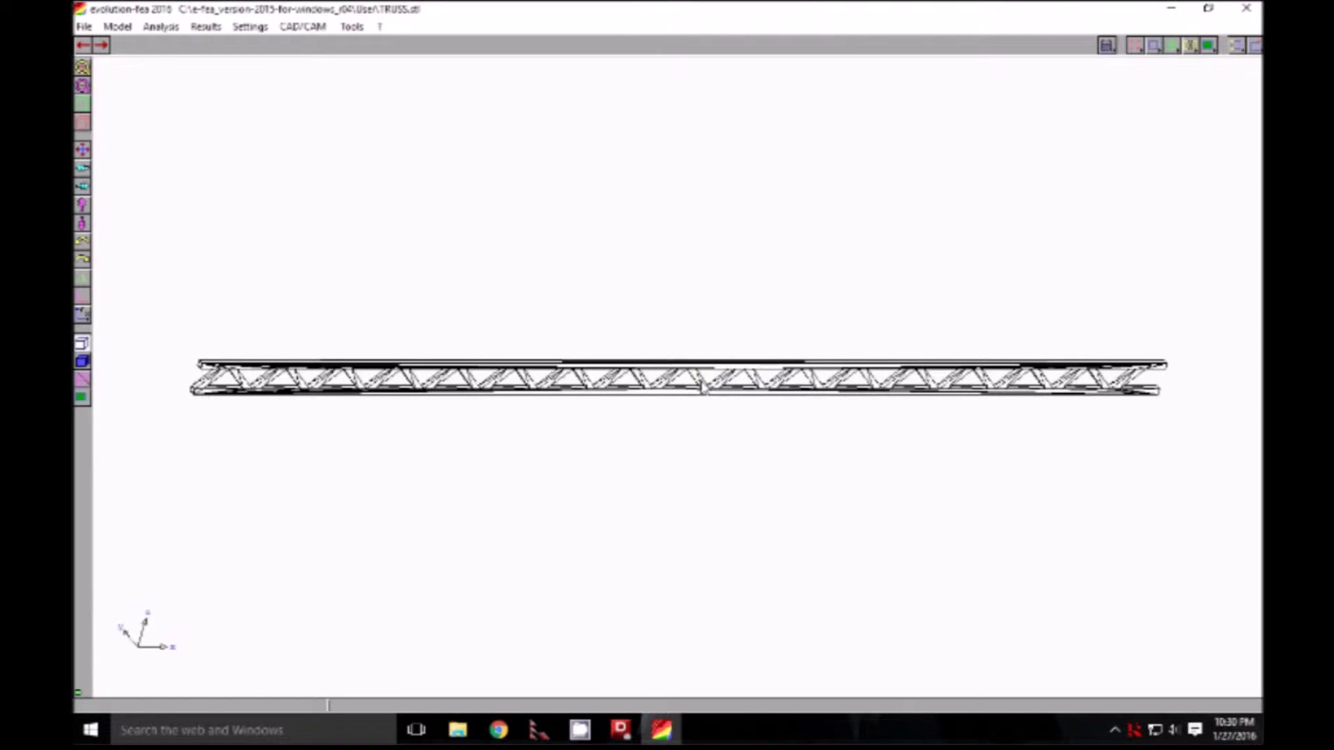
left_click_drag(702, 386, 703, 392)
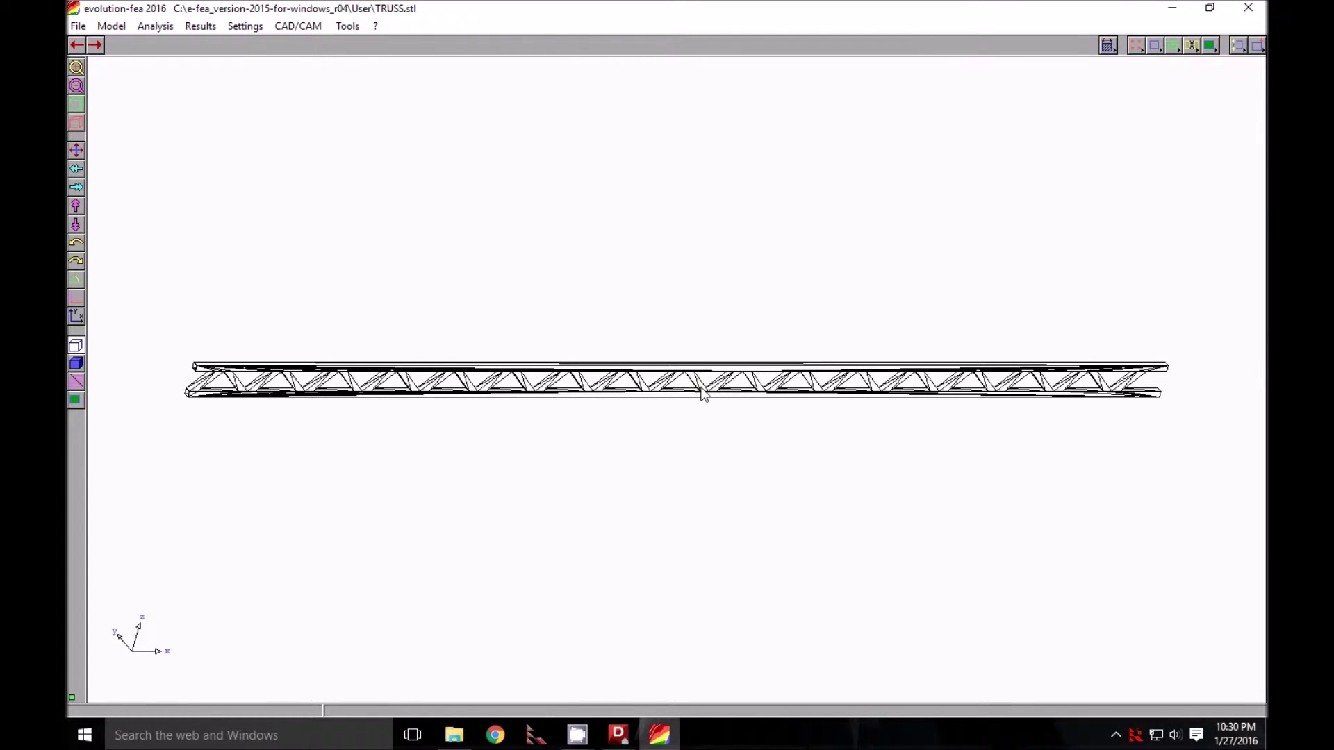
left_click(1172, 45)
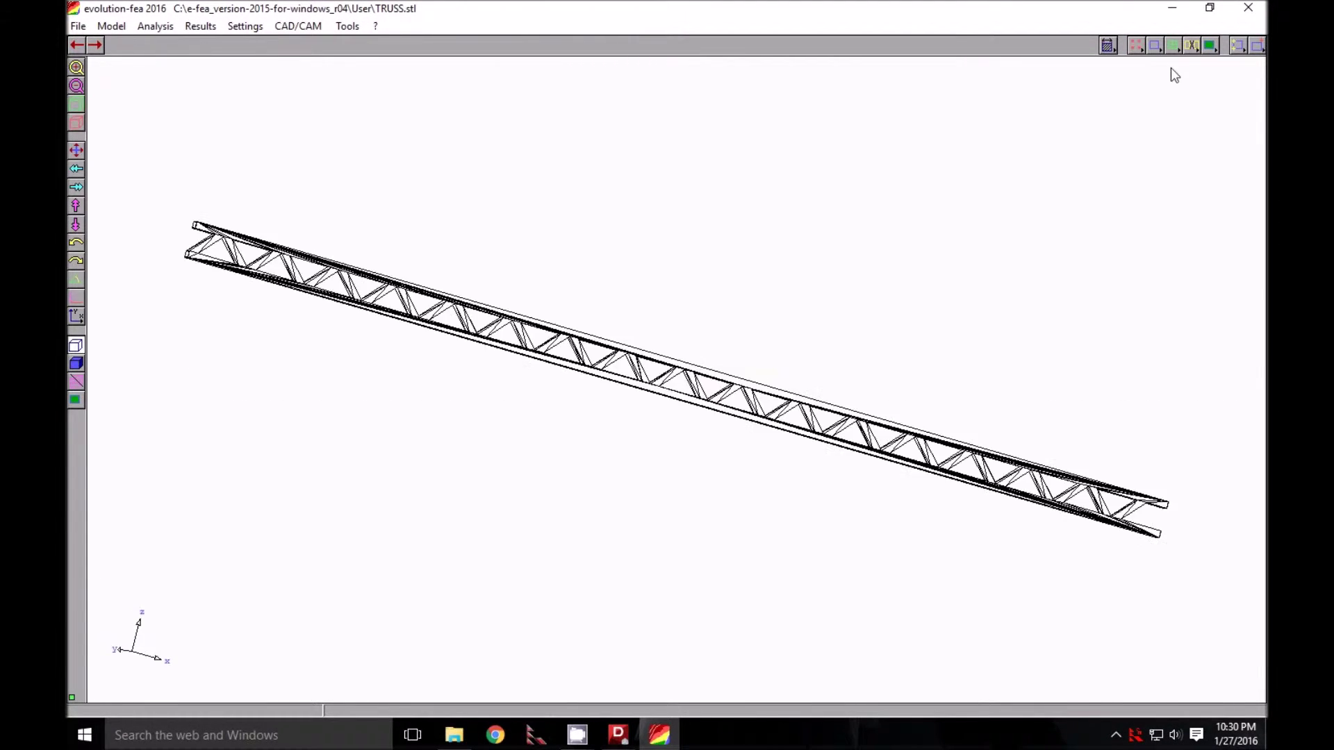
- Run Tet Meshing with default parameters and 'fine' fineness, then acknowledge the saved mesh
left_click(1174, 43)
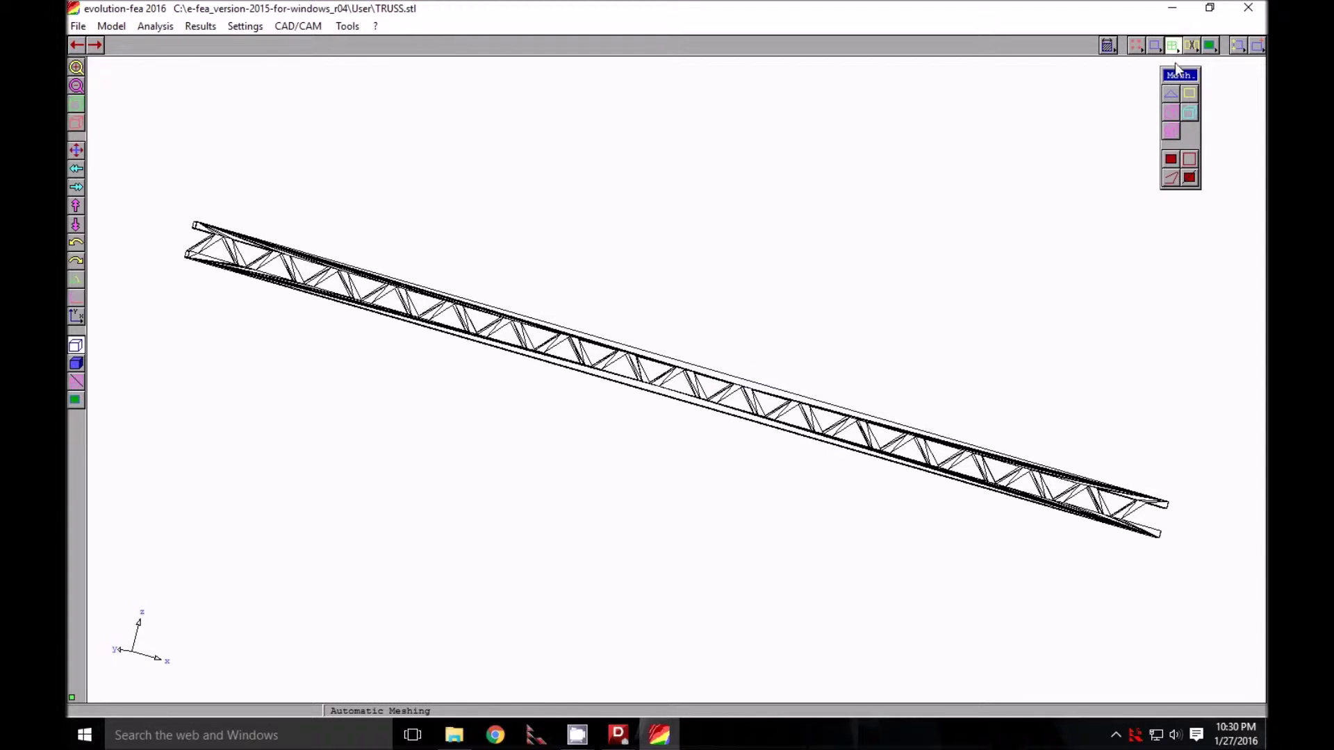
left_click(1170, 115)
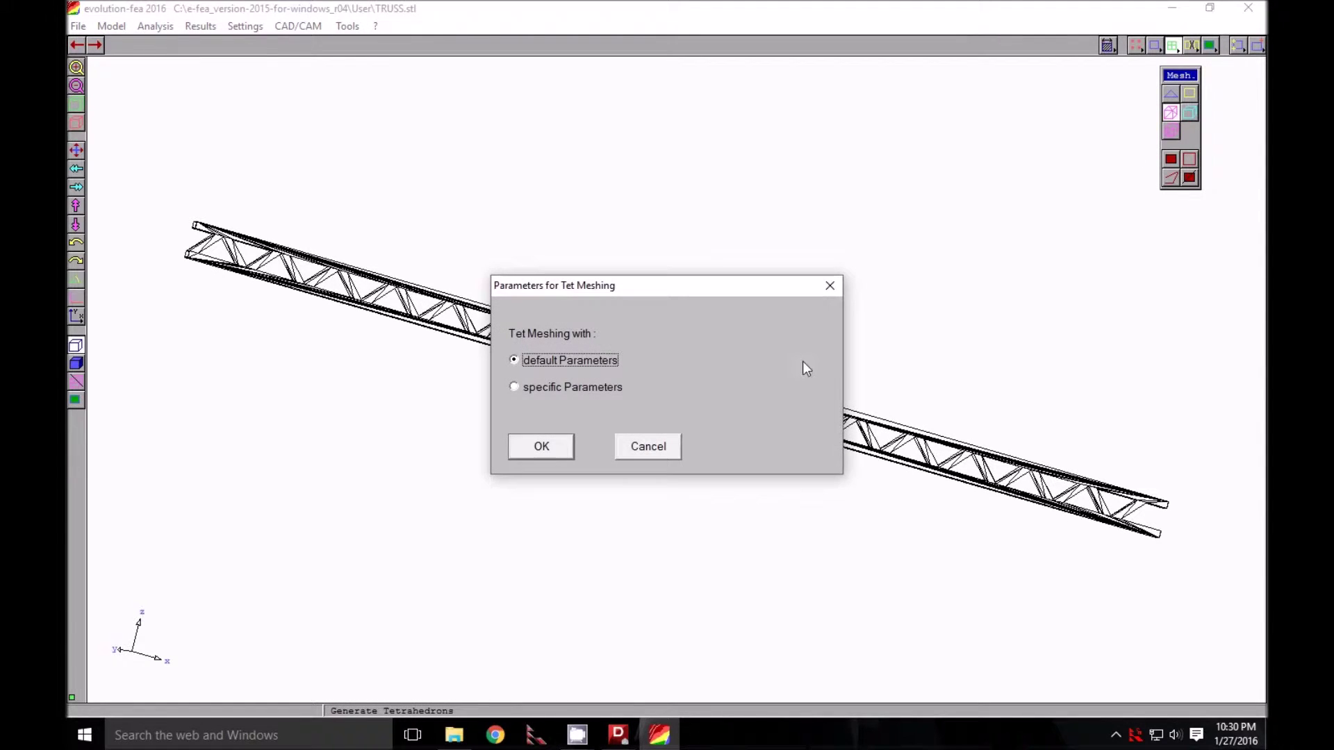
left_click(548, 451)
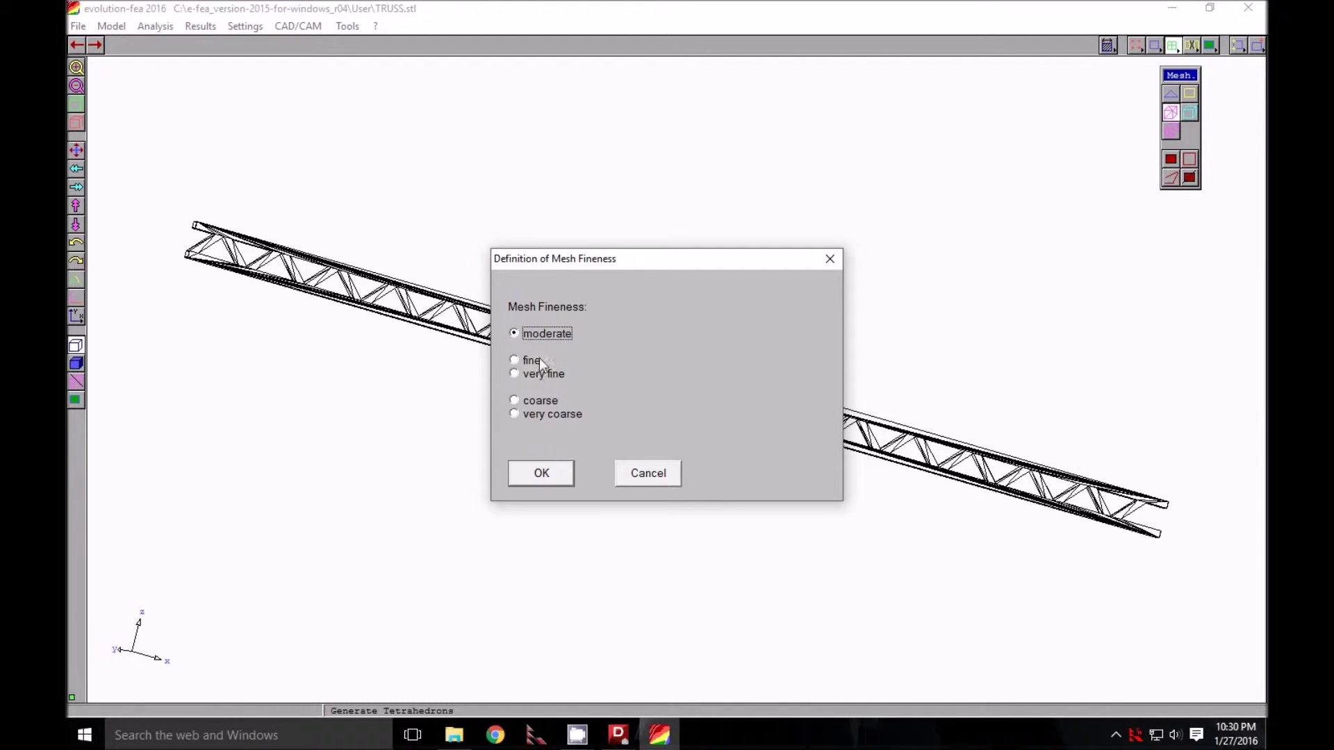
left_click(540, 360)
left_click(548, 474)
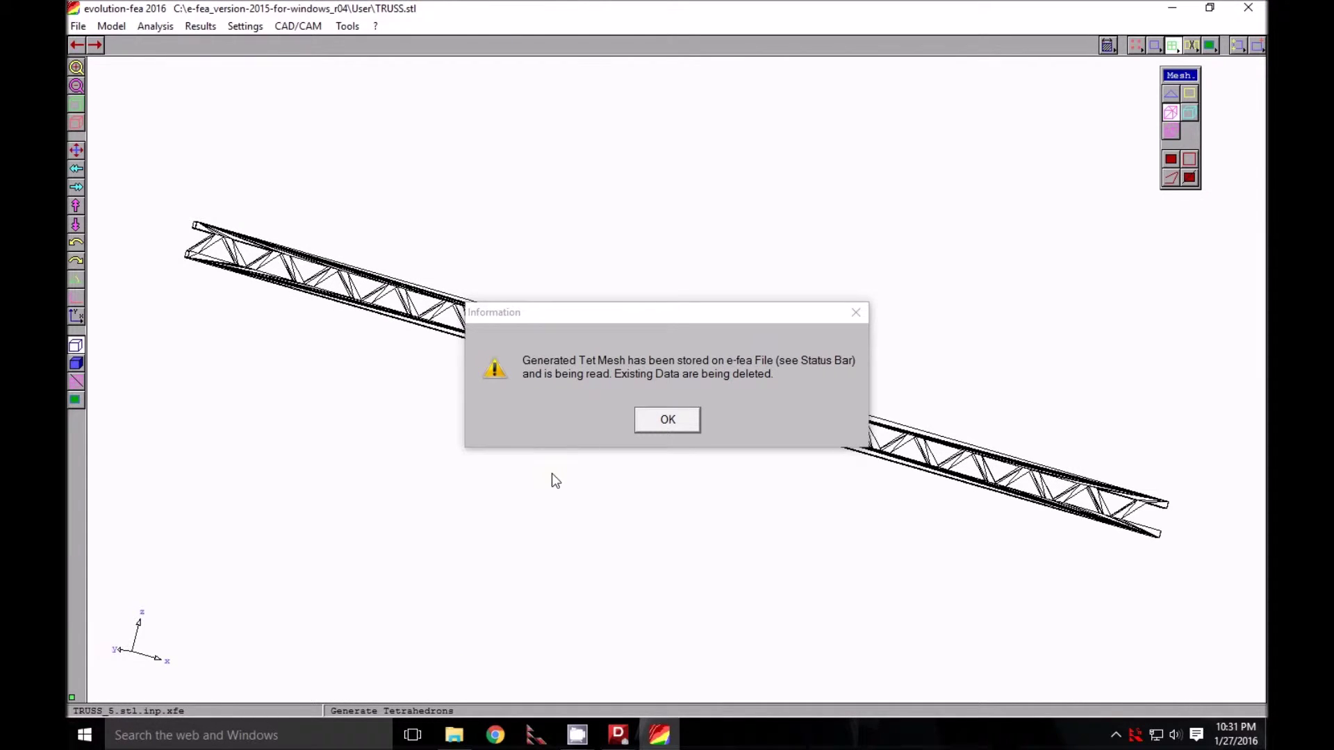
left_click(673, 420)
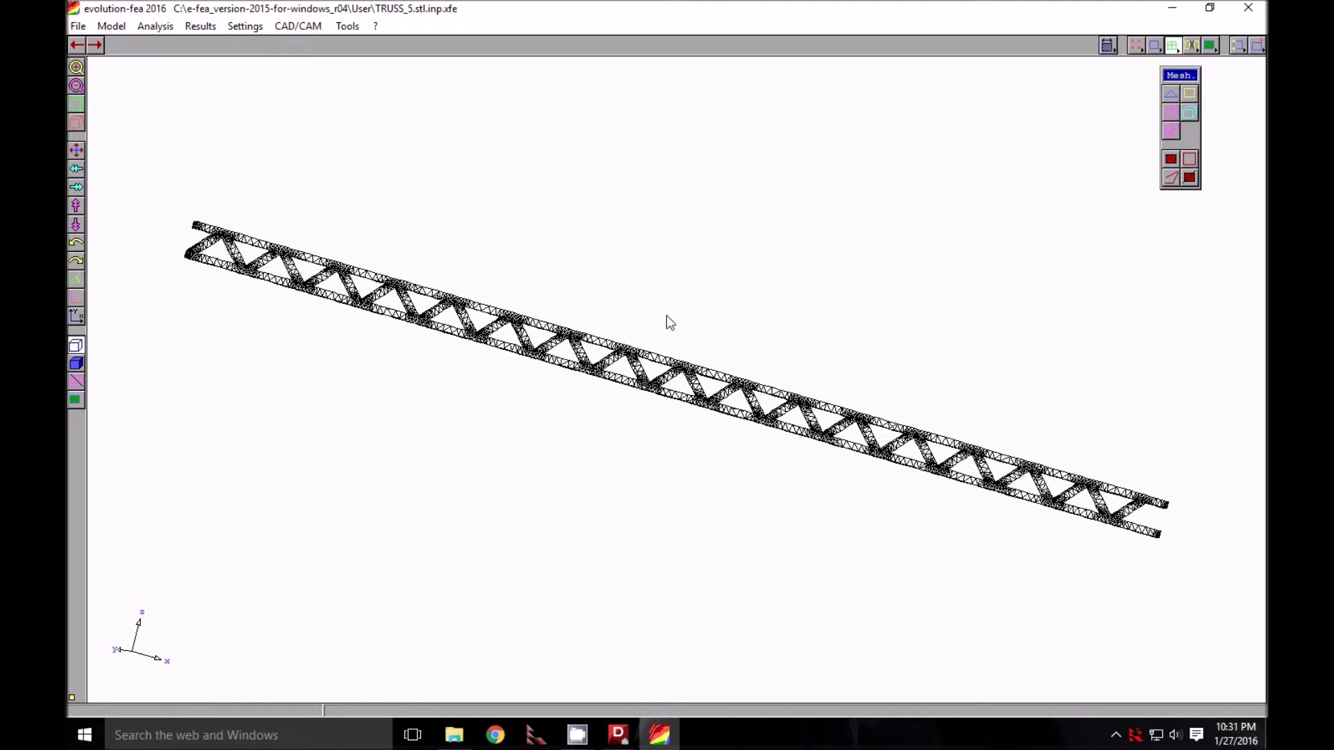
- Tilt the tetrahedral truss mesh more steeply with the Up key
key("Up")
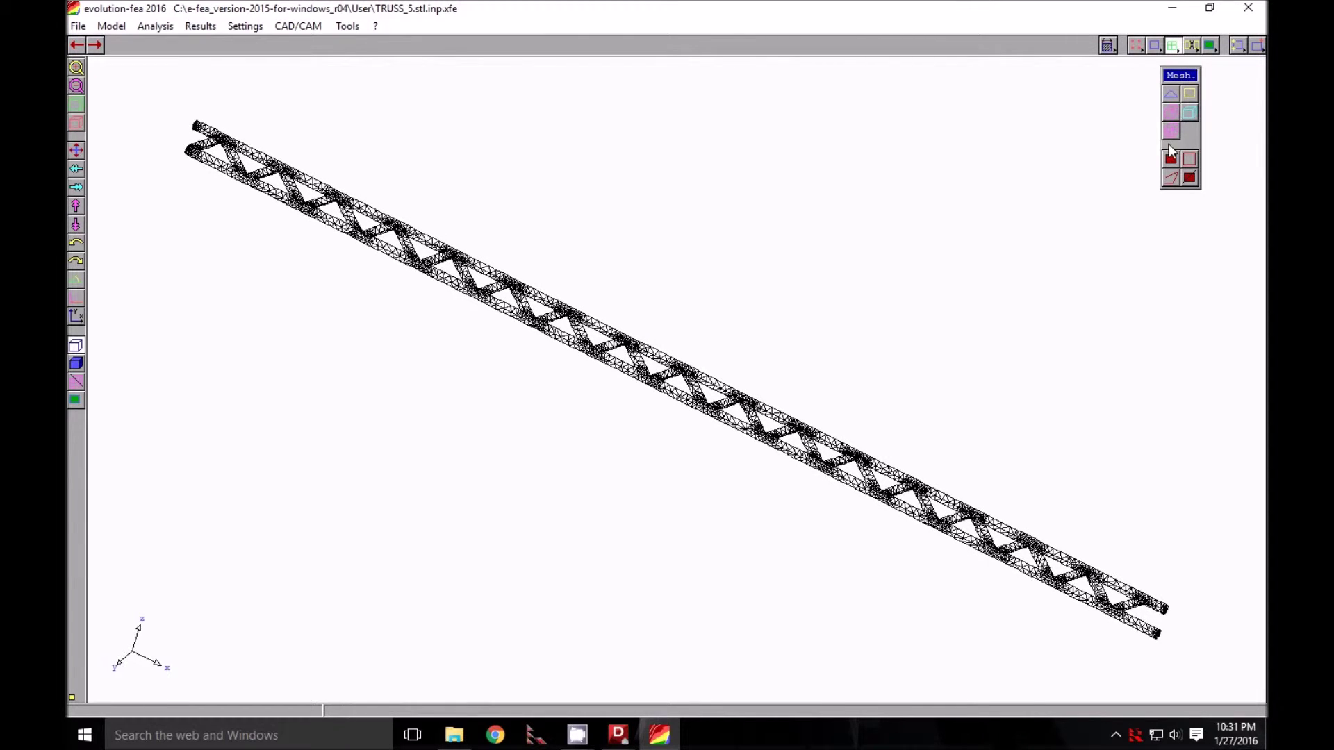
left_click(1209, 45)
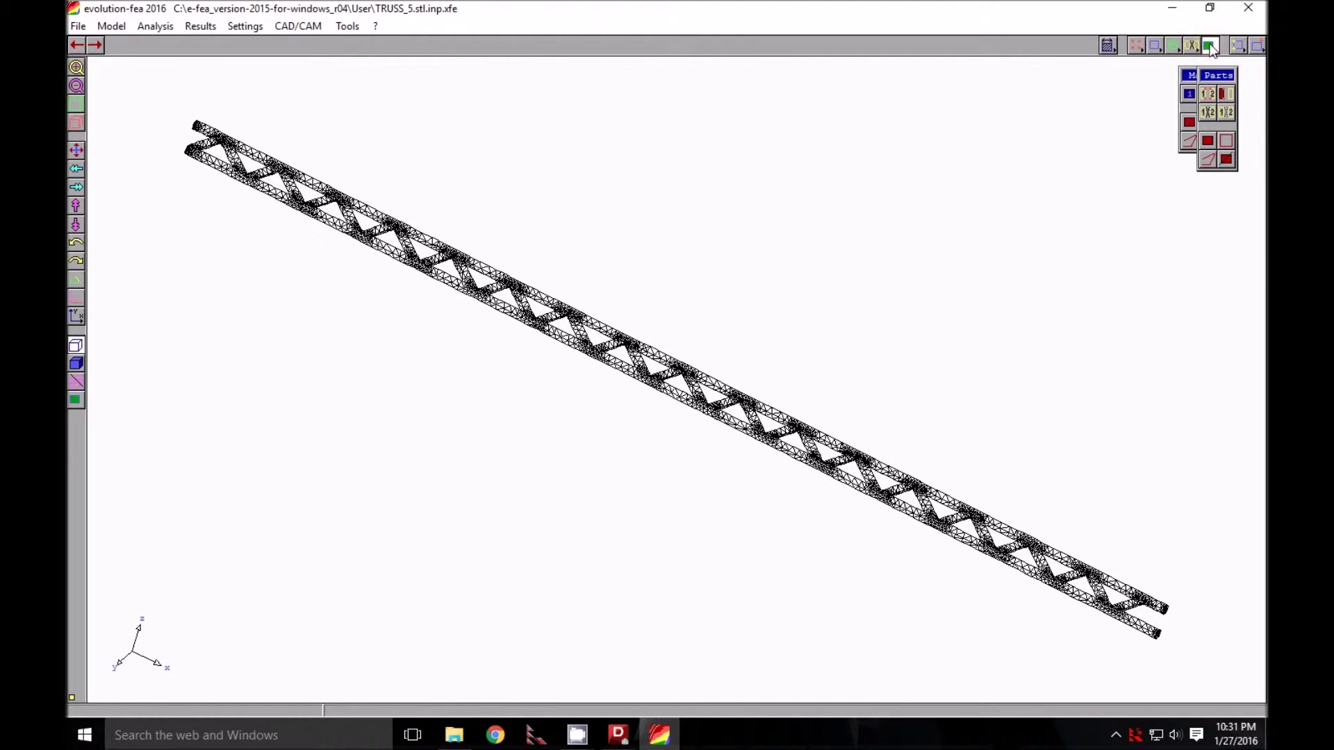
- Keep Material 1 at Young's modulus 210000 N/mm² and Poisson's ratio 0.3
left_click(1188, 75)
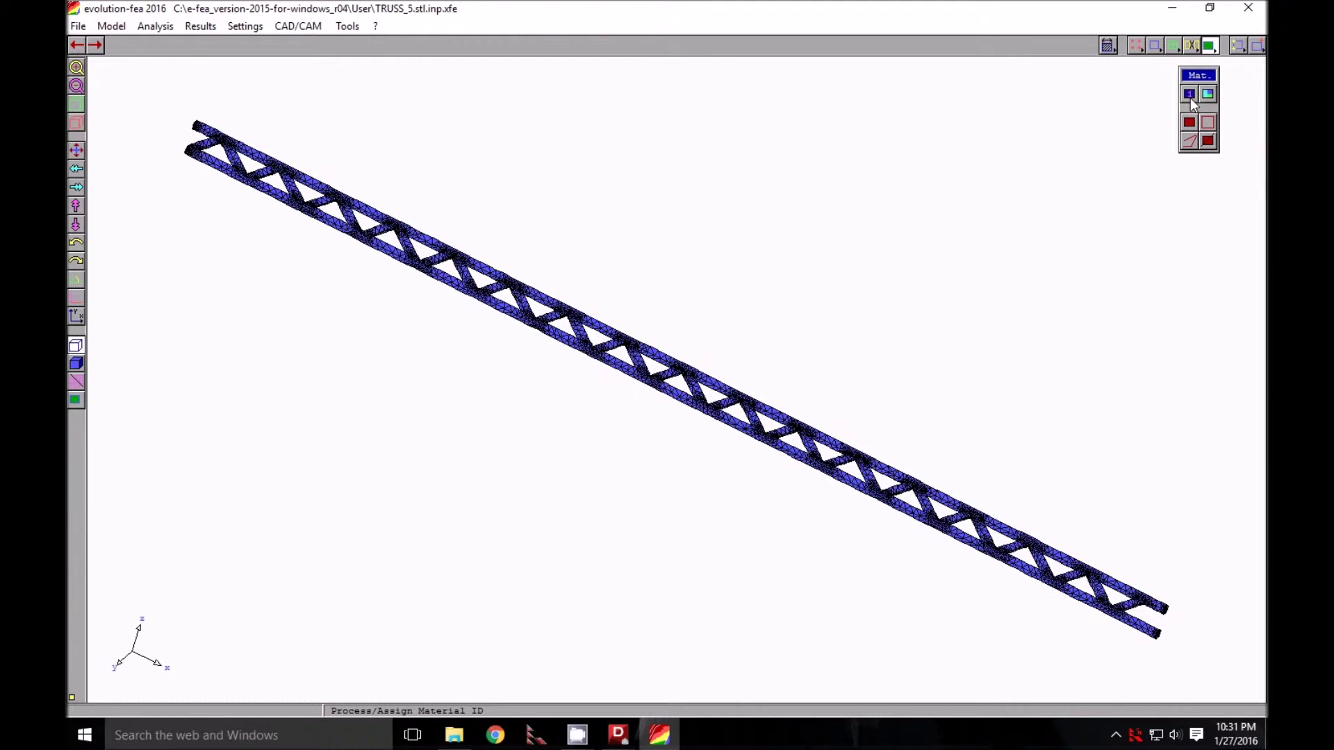
left_click(1207, 94)
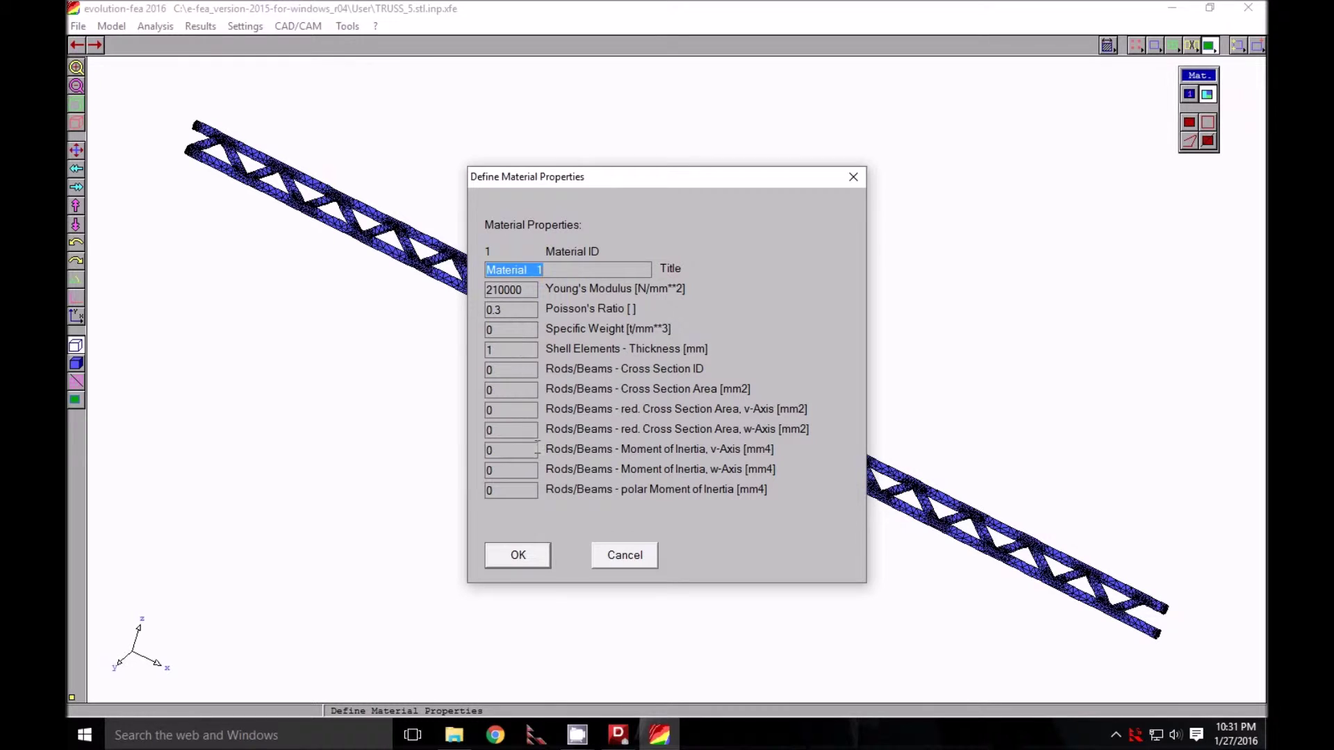
left_click(537, 554)
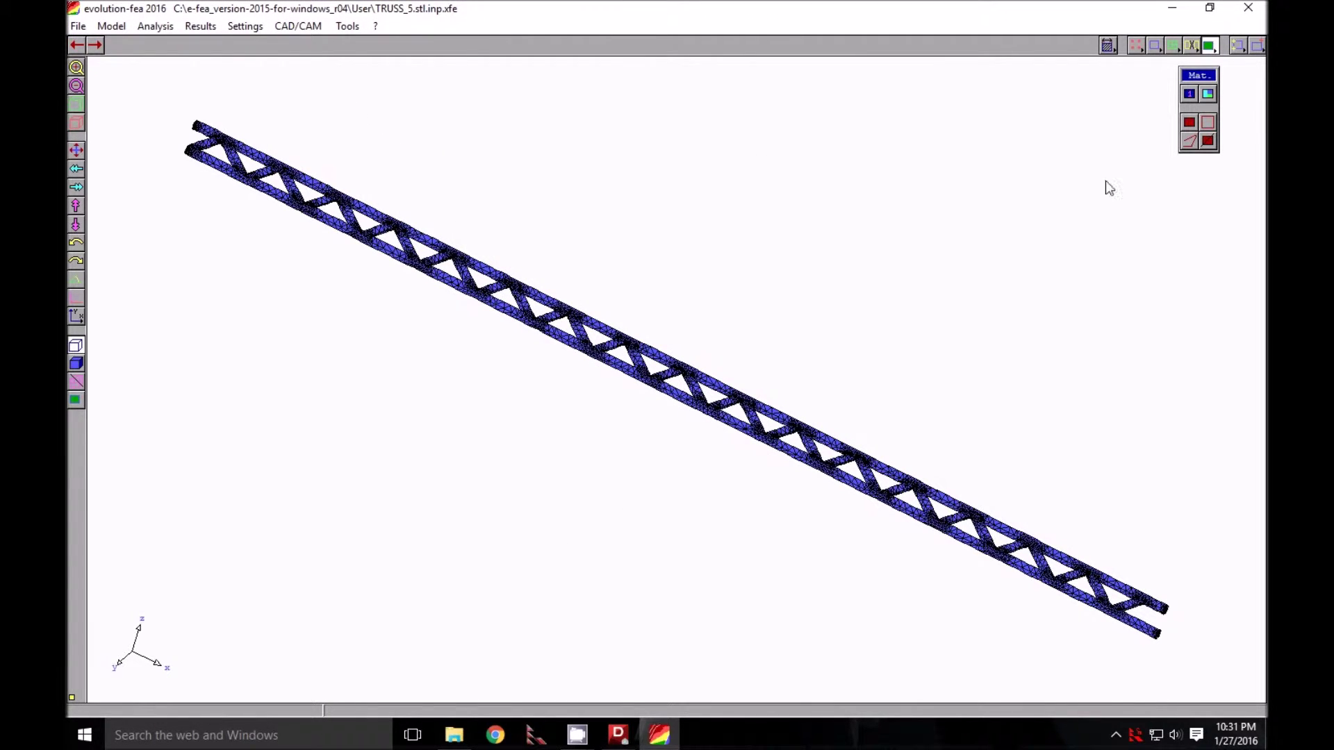
left_click(1237, 45)
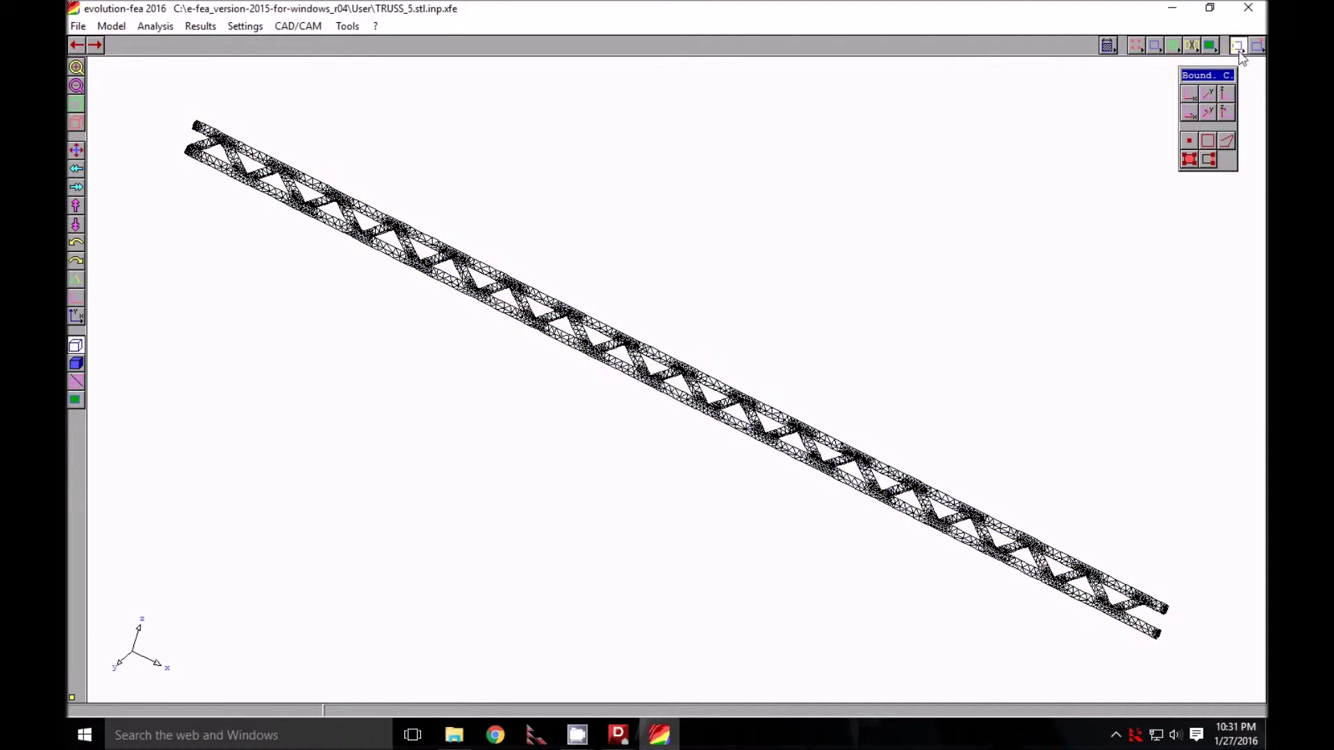
- Activate z- and y-DOF restraints with FE node picking, then zoom into each truss end
left_click(1222, 92)
left_click(1209, 93)
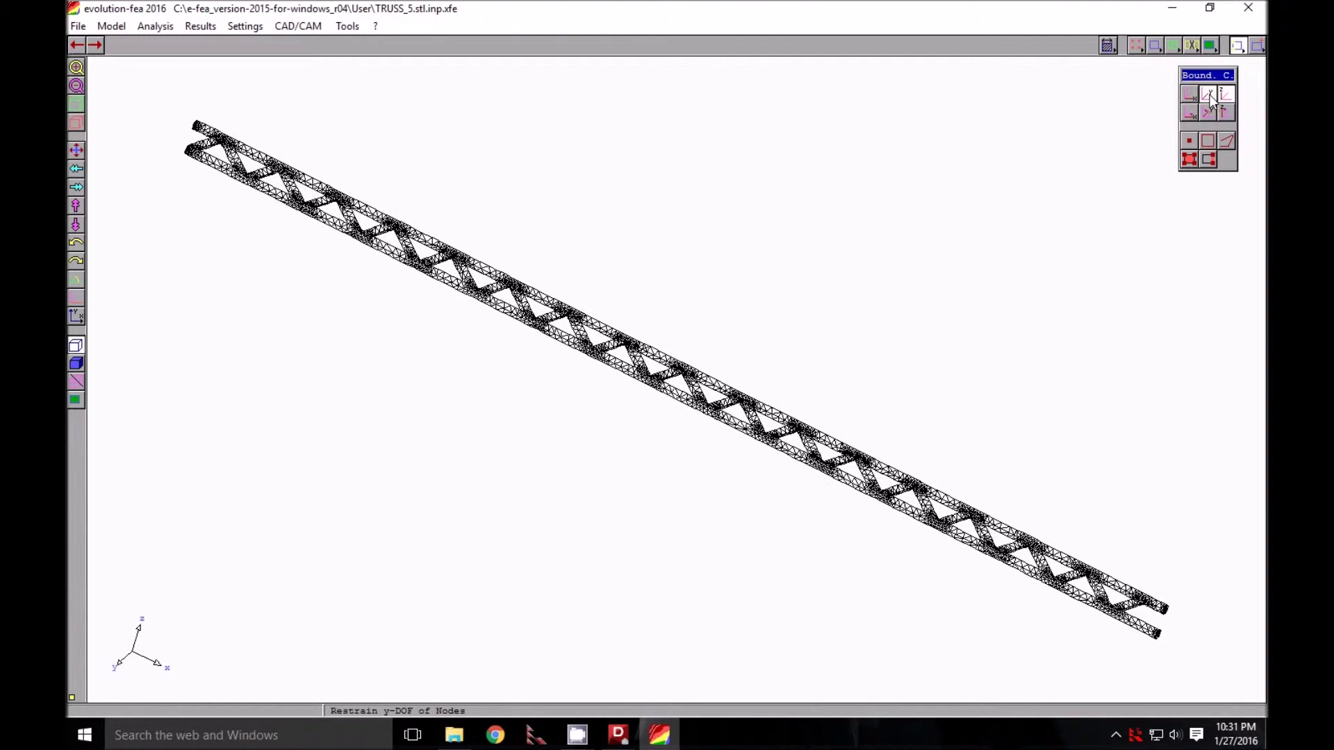
left_click(1192, 140)
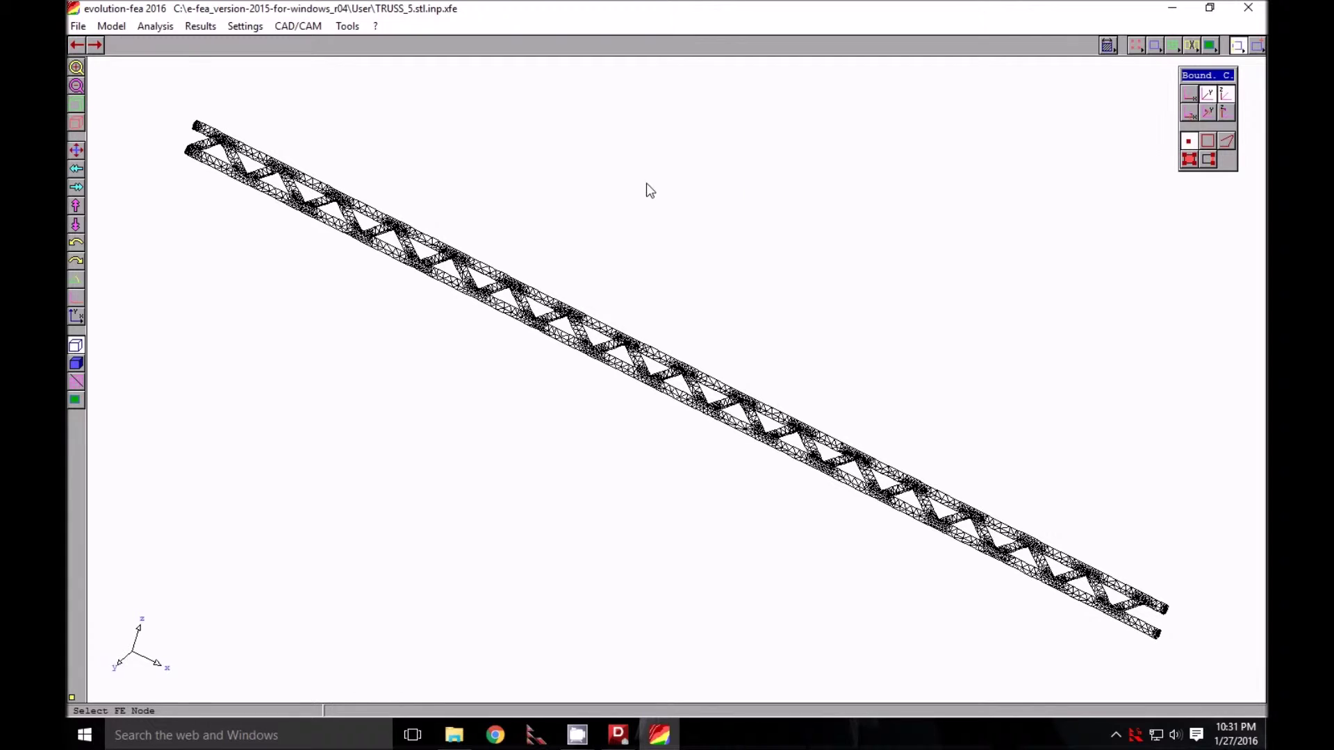
left_click(76, 68)
left_click_drag(180, 134, 232, 178)
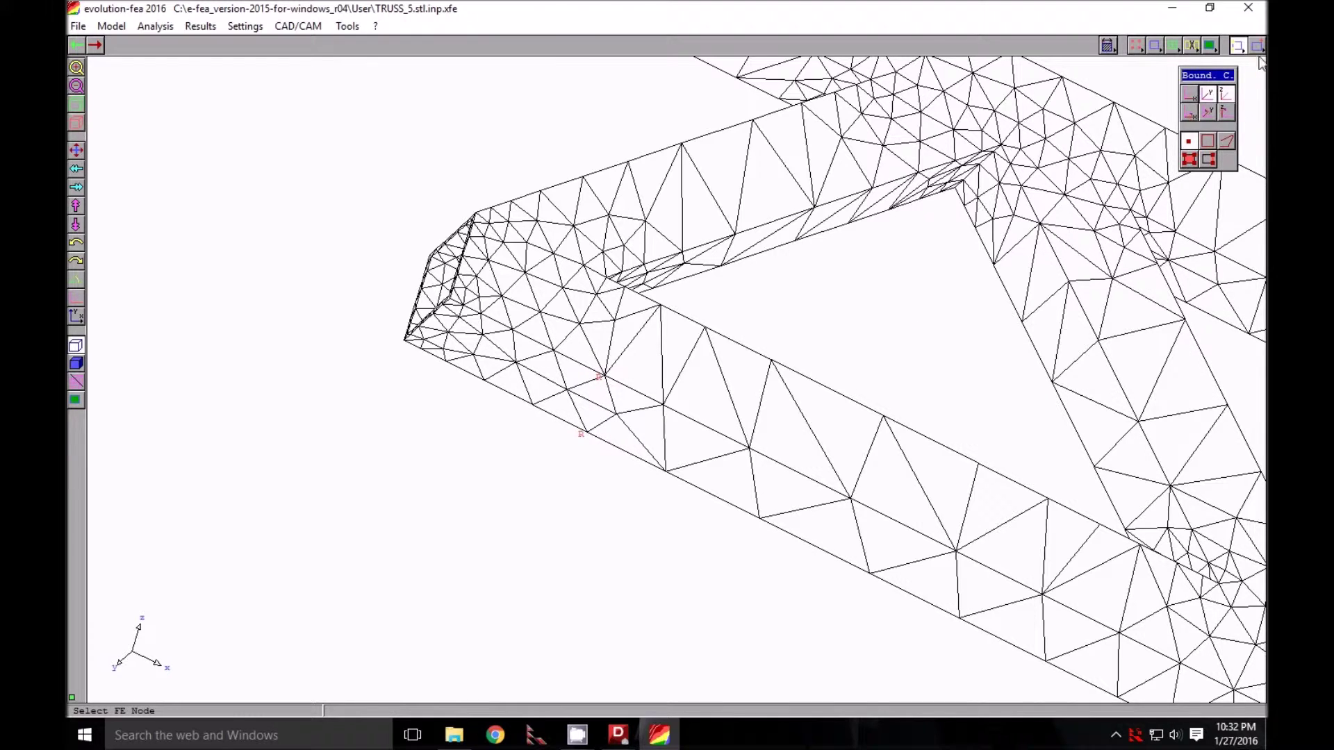
left_click(77, 104)
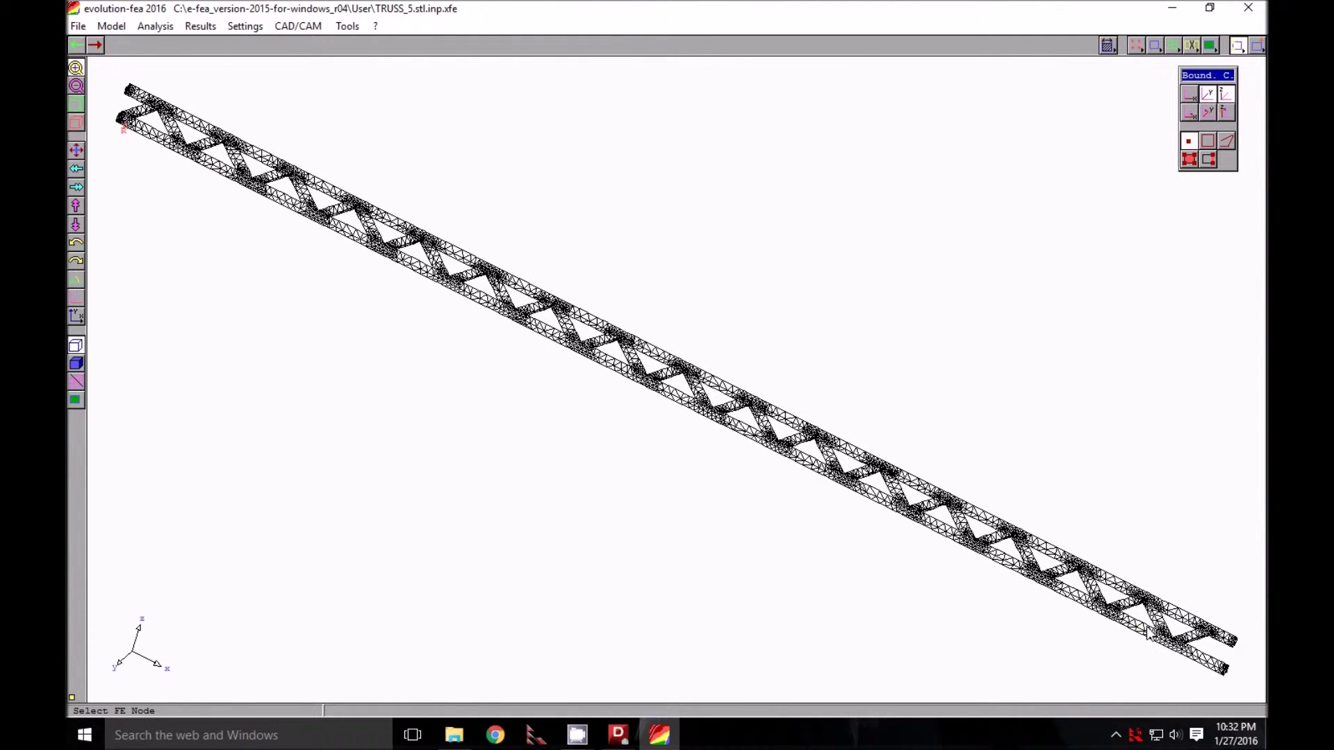
left_click_drag(1139, 619, 1172, 660)
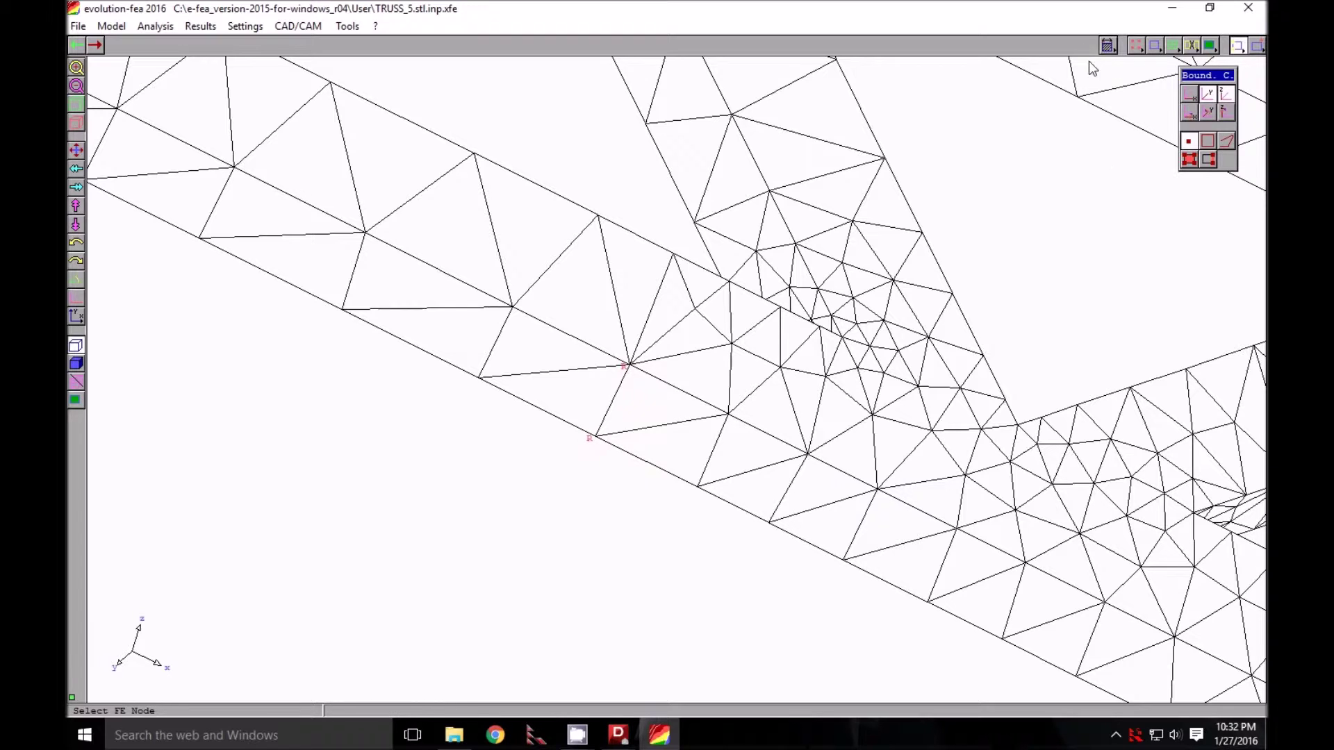
- In the Loads panel, turn the truss side-on and pick a top-chord node at midspan
left_click(1257, 46)
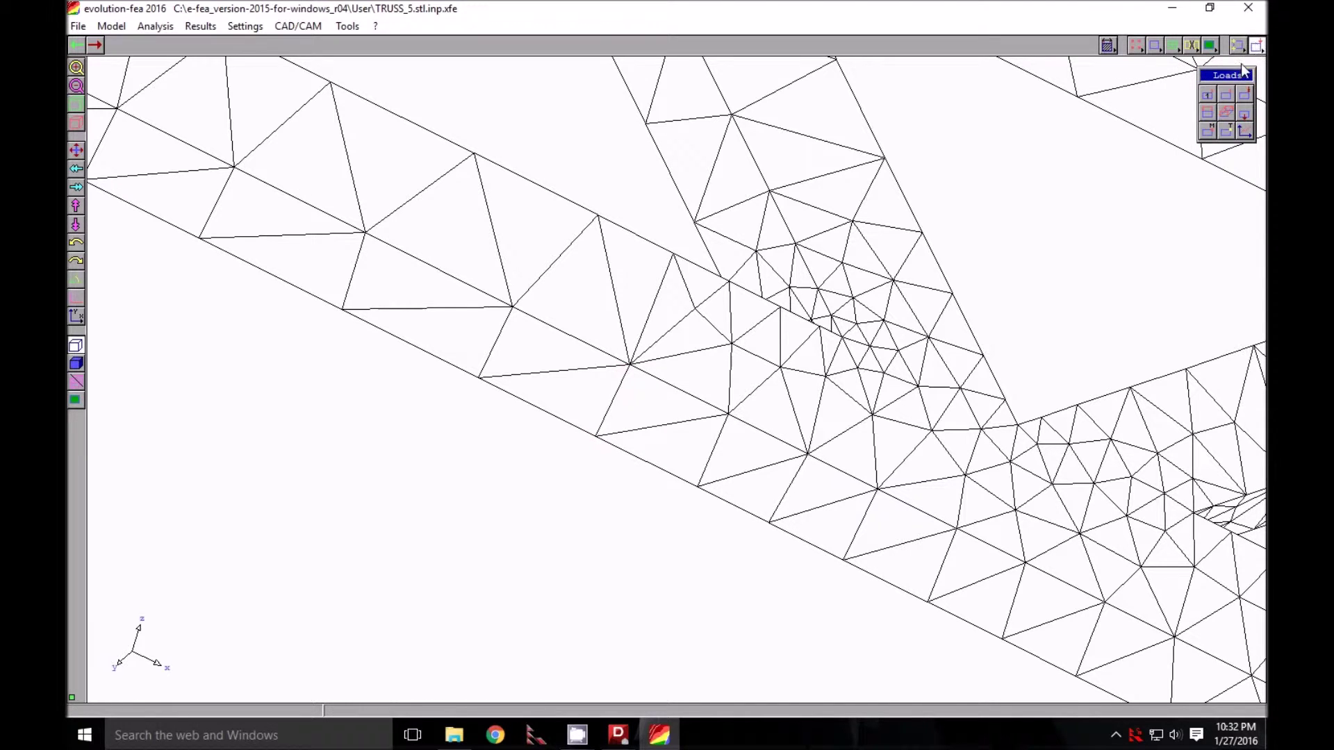
left_click(75, 104)
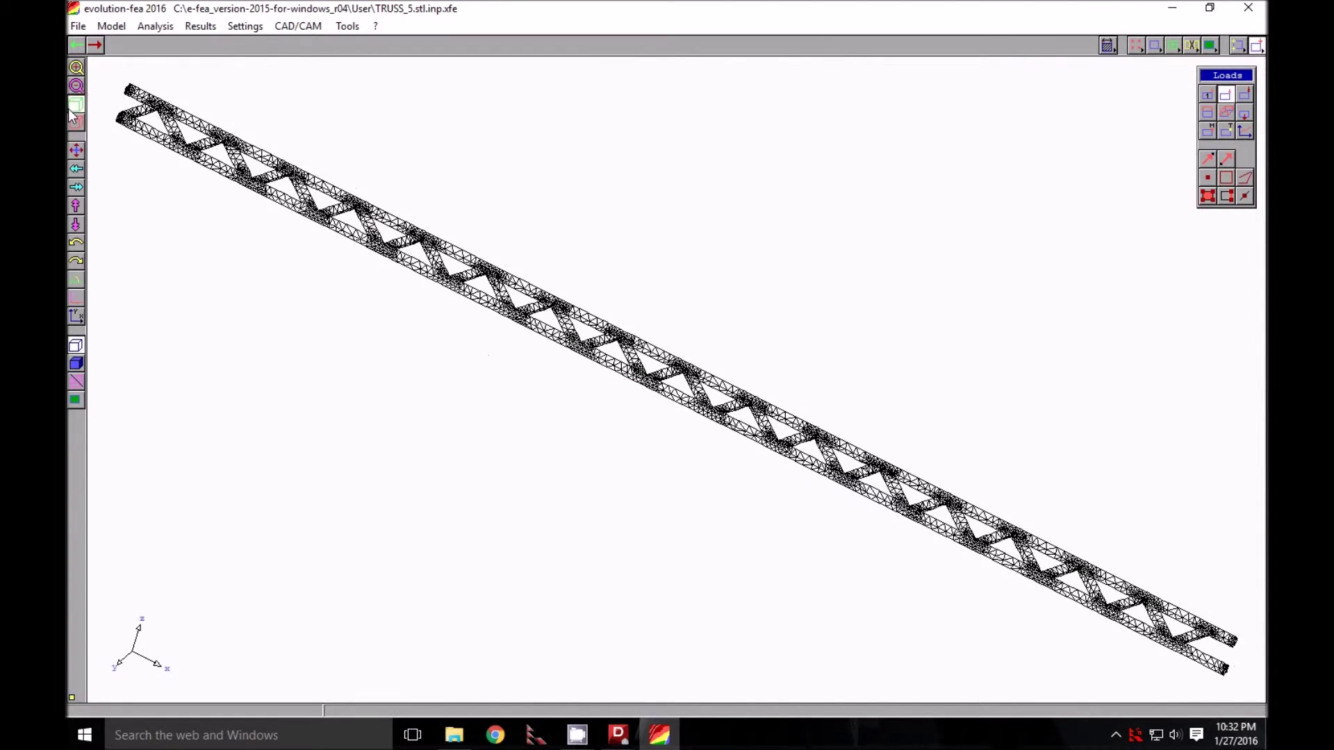
left_click_drag(479, 150, 479, 160)
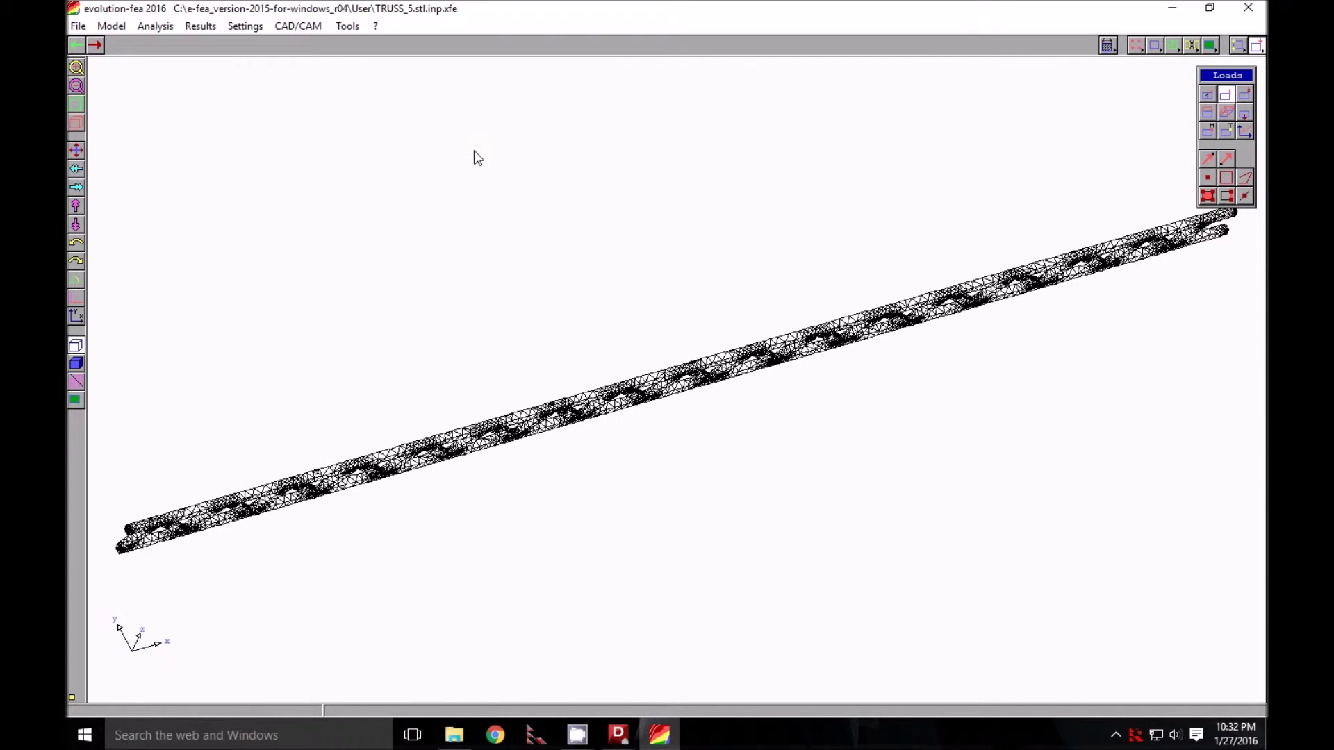
left_click_drag(474, 151, 468, 157)
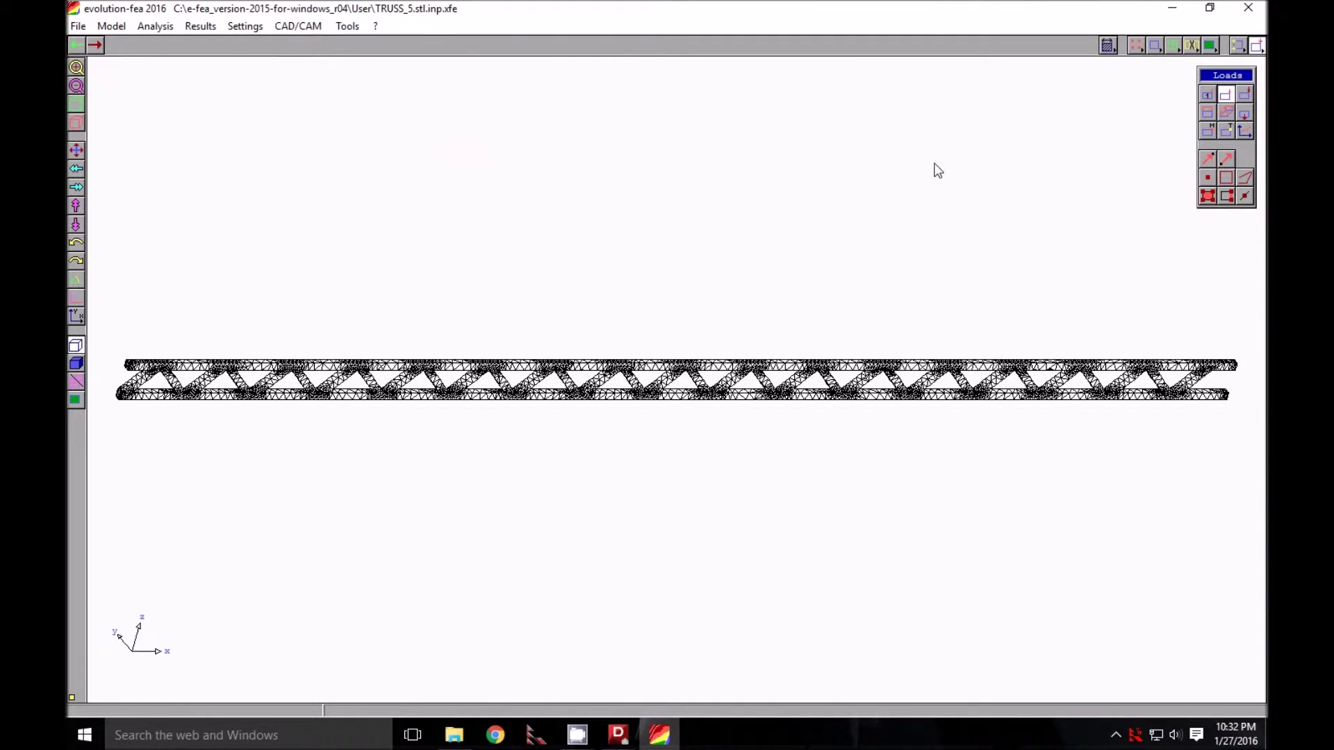
left_click(1207, 178)
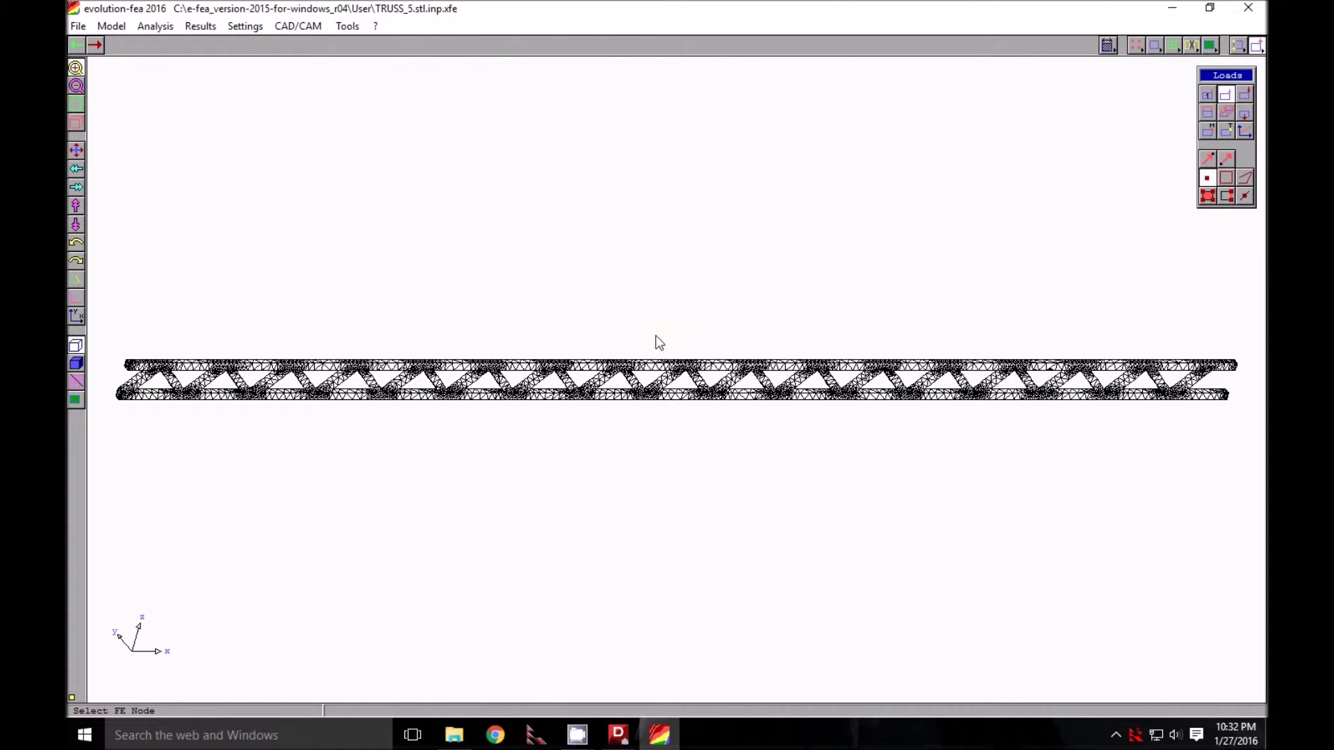
left_click_drag(655, 334, 748, 398)
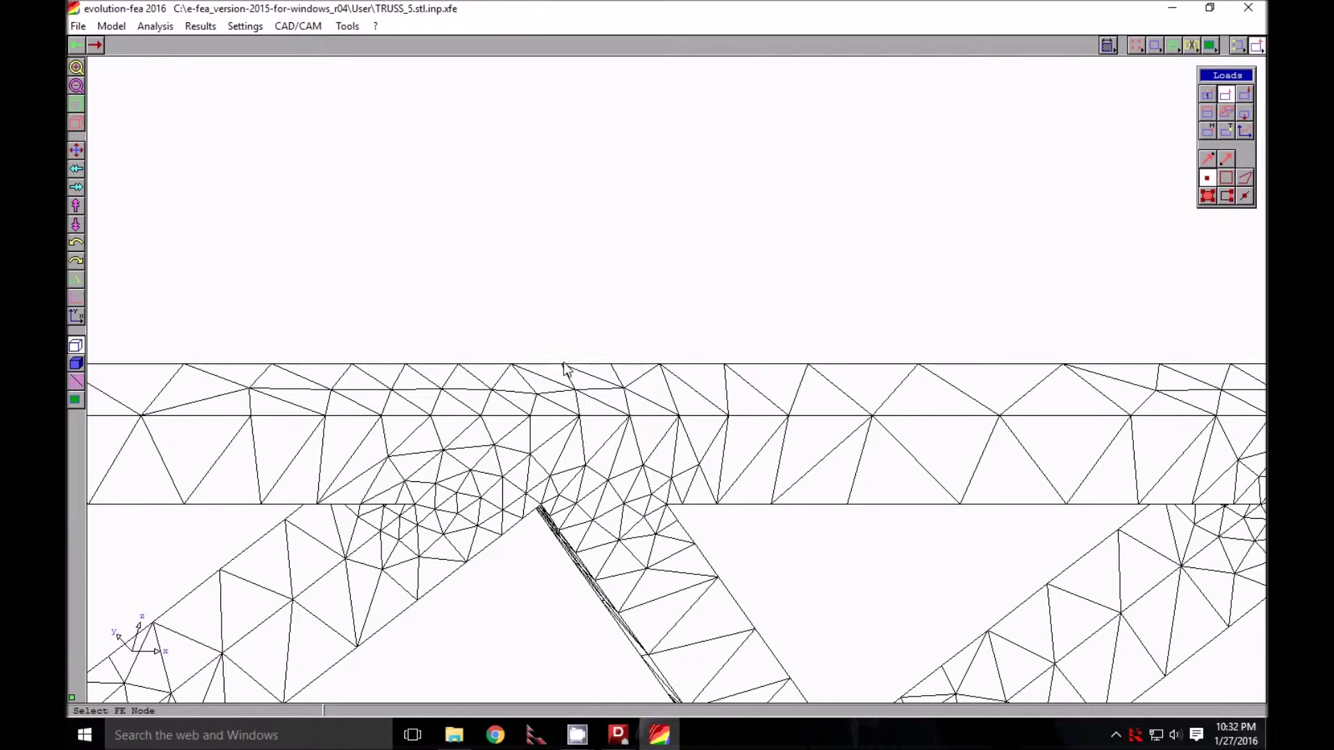
left_click(561, 364)
- Select the top-chord midspan nodes and apply a downward nodal force of Fz = -556 N
left_click(575, 391)
left_click(537, 394)
left_click(579, 415)
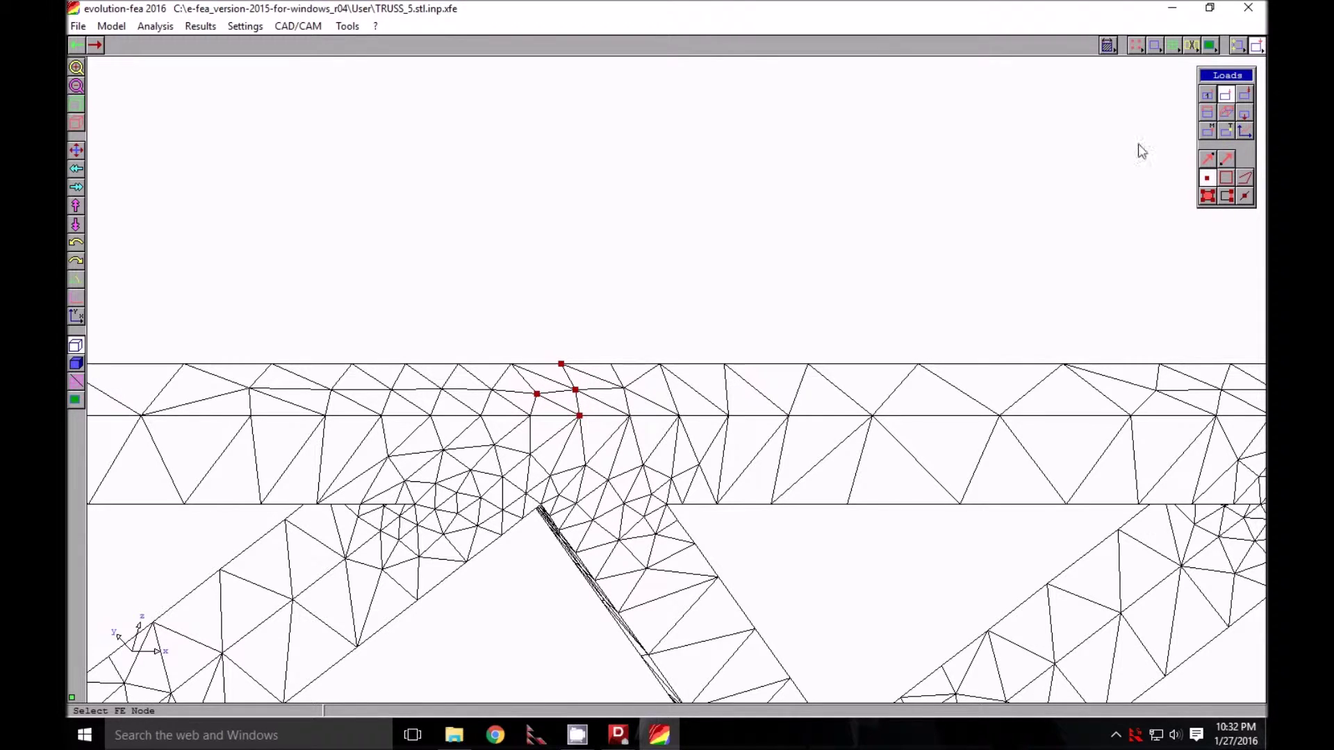
left_click(1208, 161)
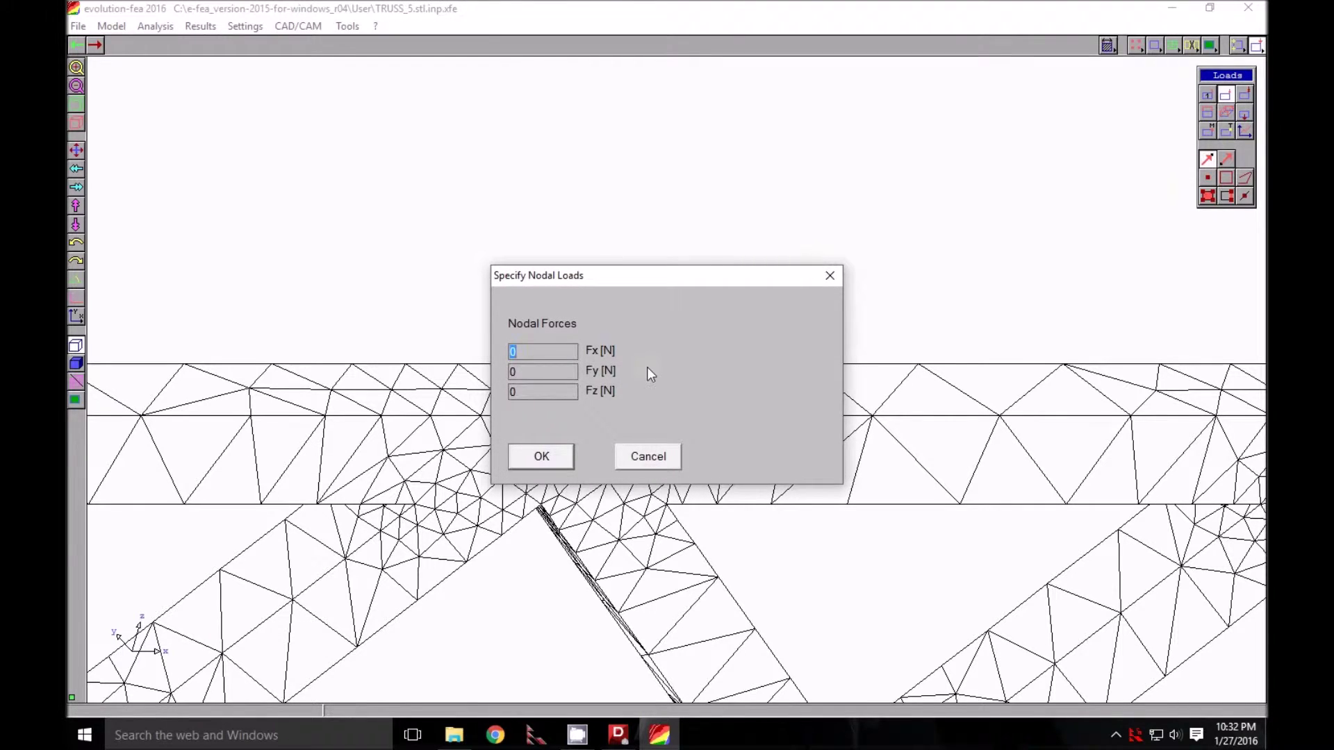
left_click_drag(530, 366, 497, 399)
left_click(541, 456)
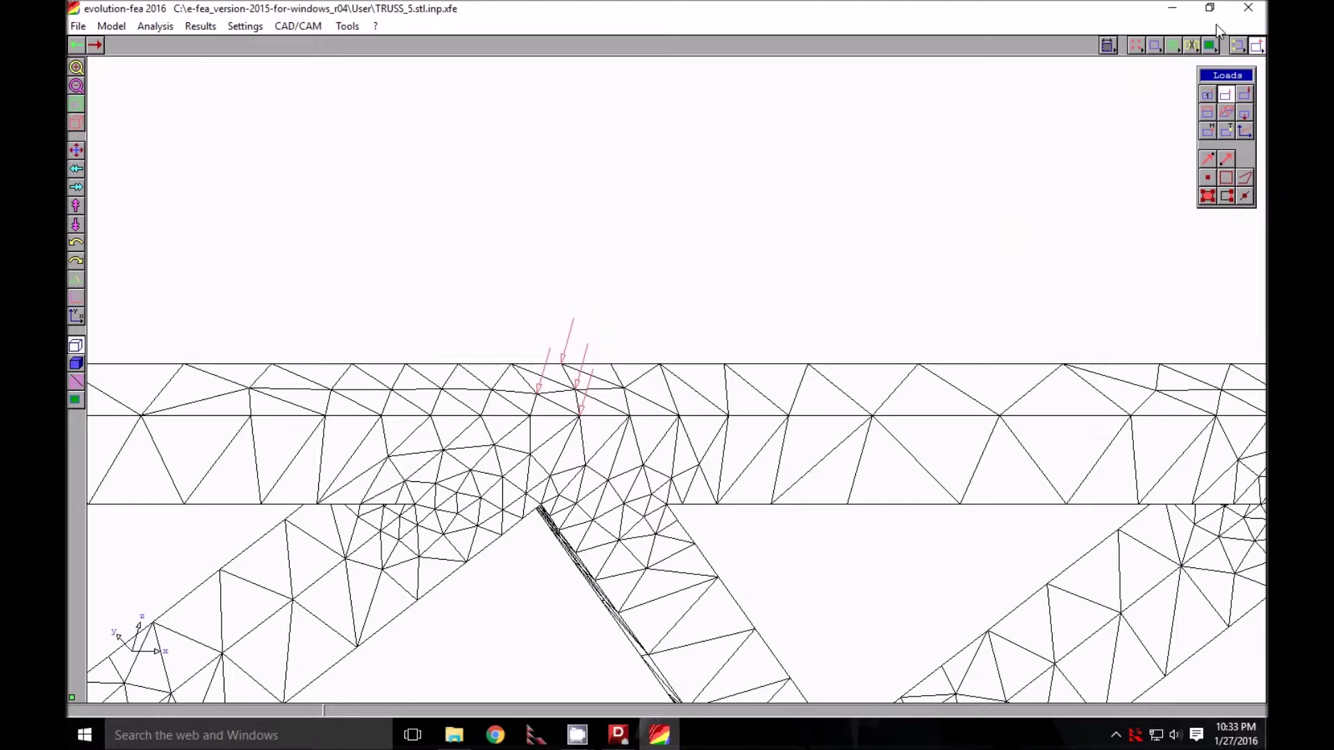
- Rotate the truss to a straight front x-z view and fit it to the window
left_click(77, 105)
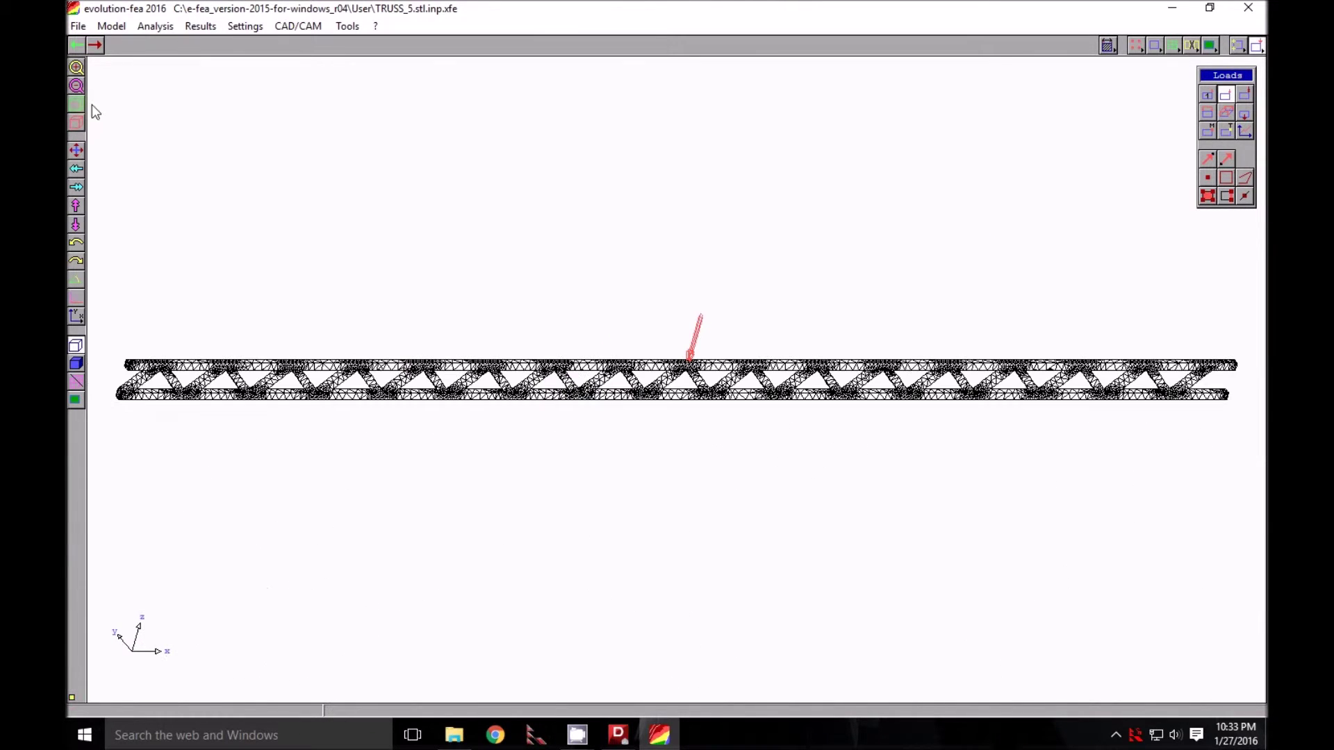
key("Left")
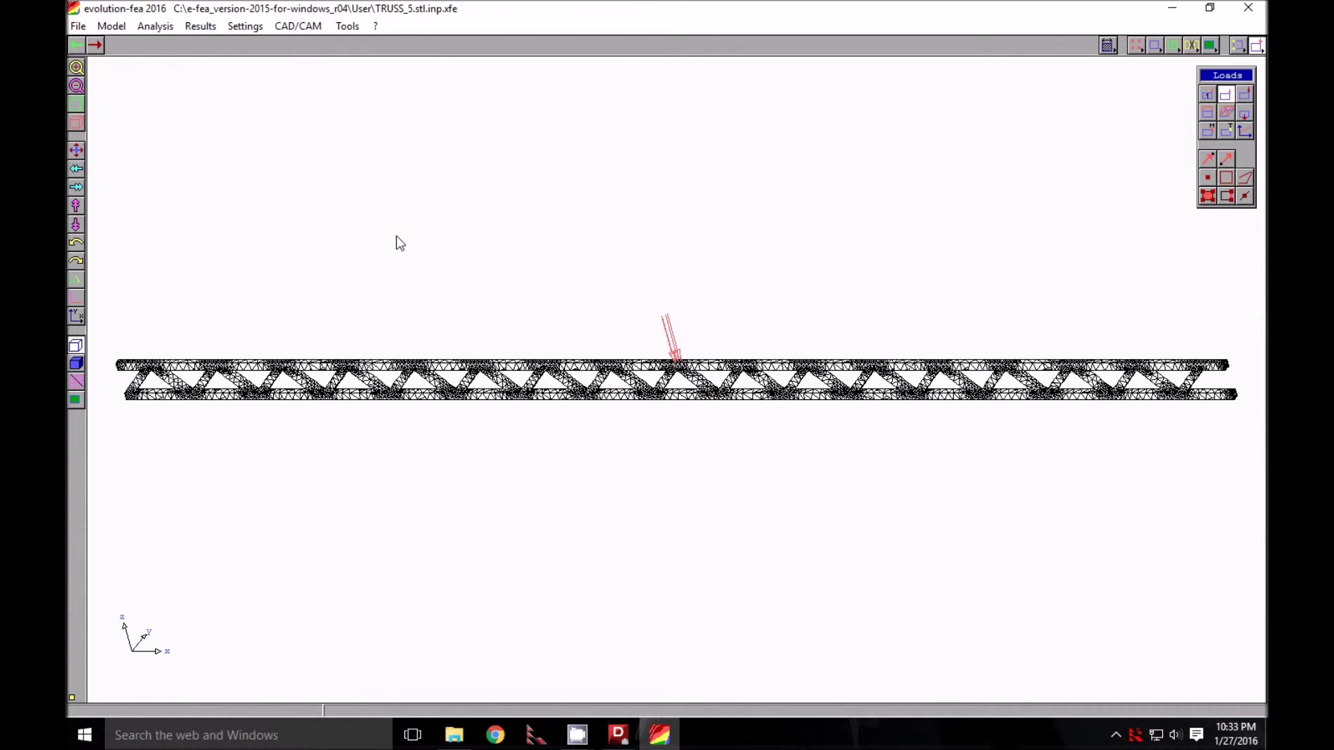
key("Left")
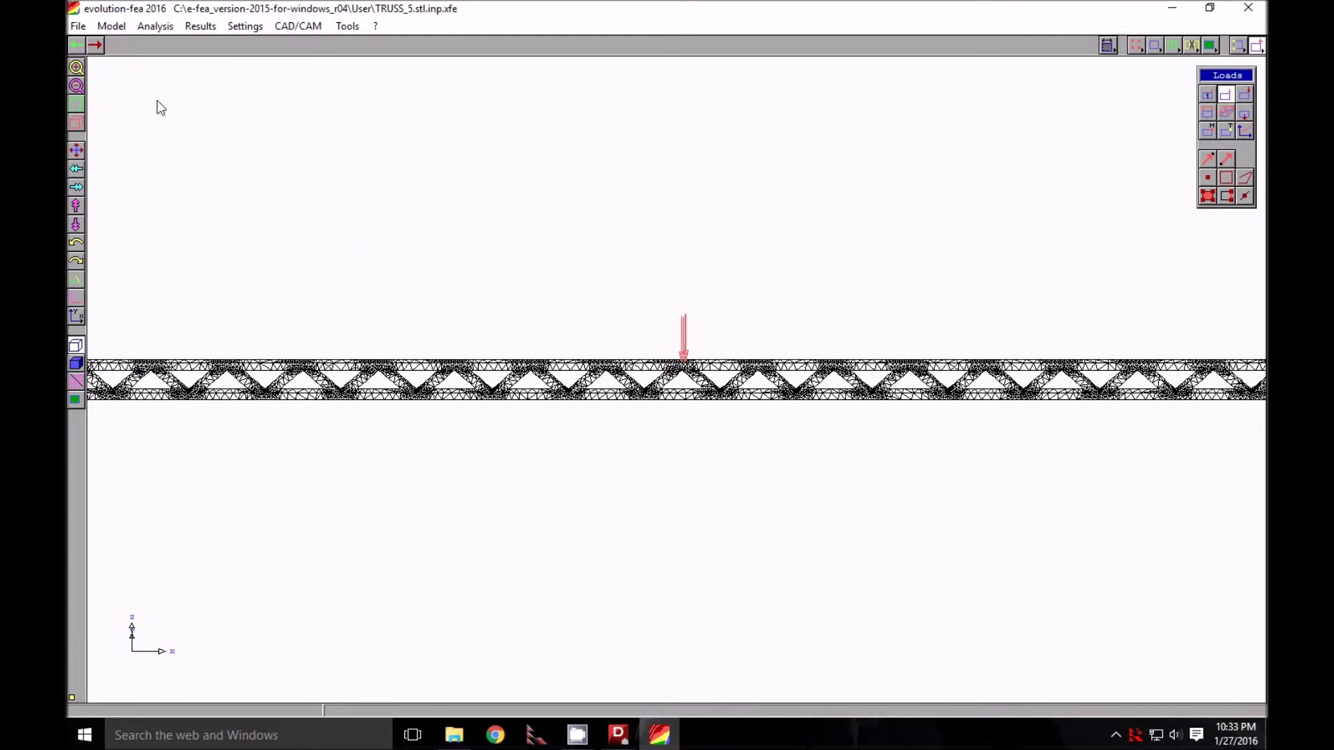
left_click(77, 104)
- Start the tp2x linear static solve, accept the storage notice, and save the truss model
left_click(200, 27)
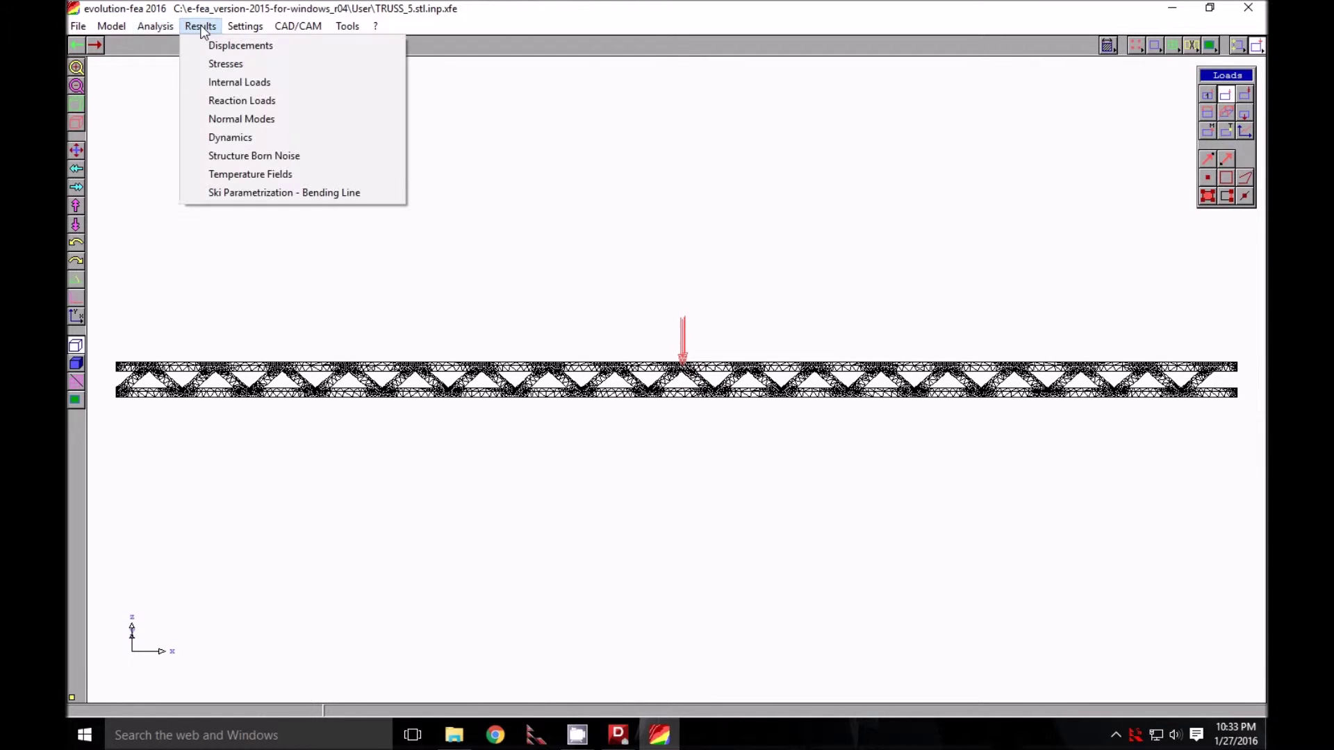
mouse_move(165, 47)
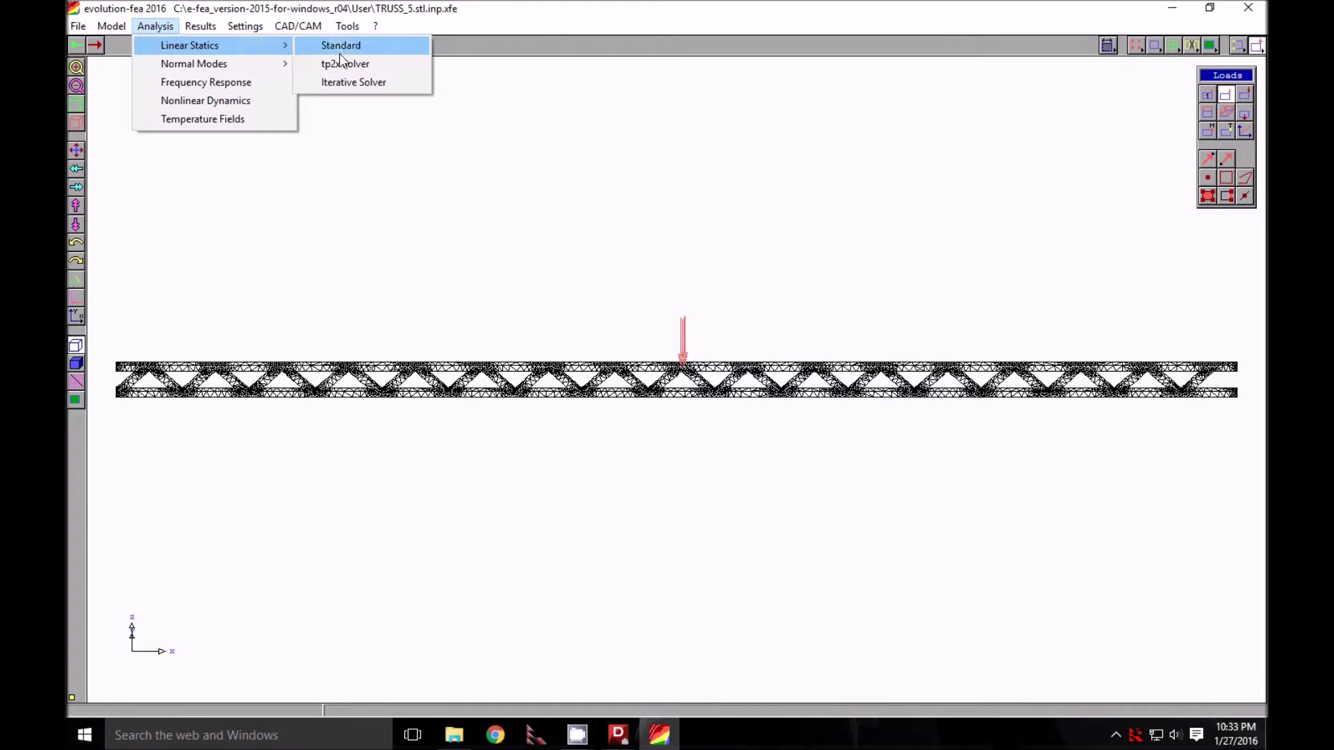
left_click(357, 64)
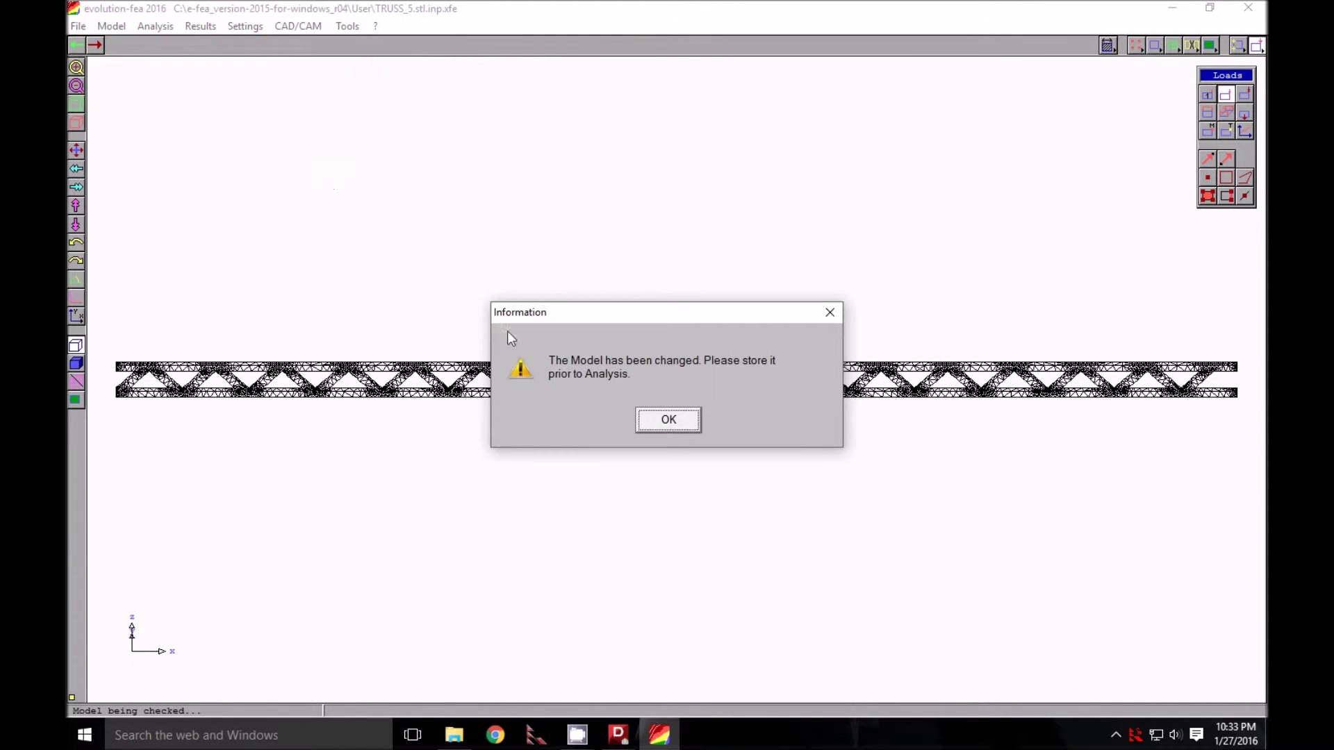
left_click(691, 421)
left_click(77, 26)
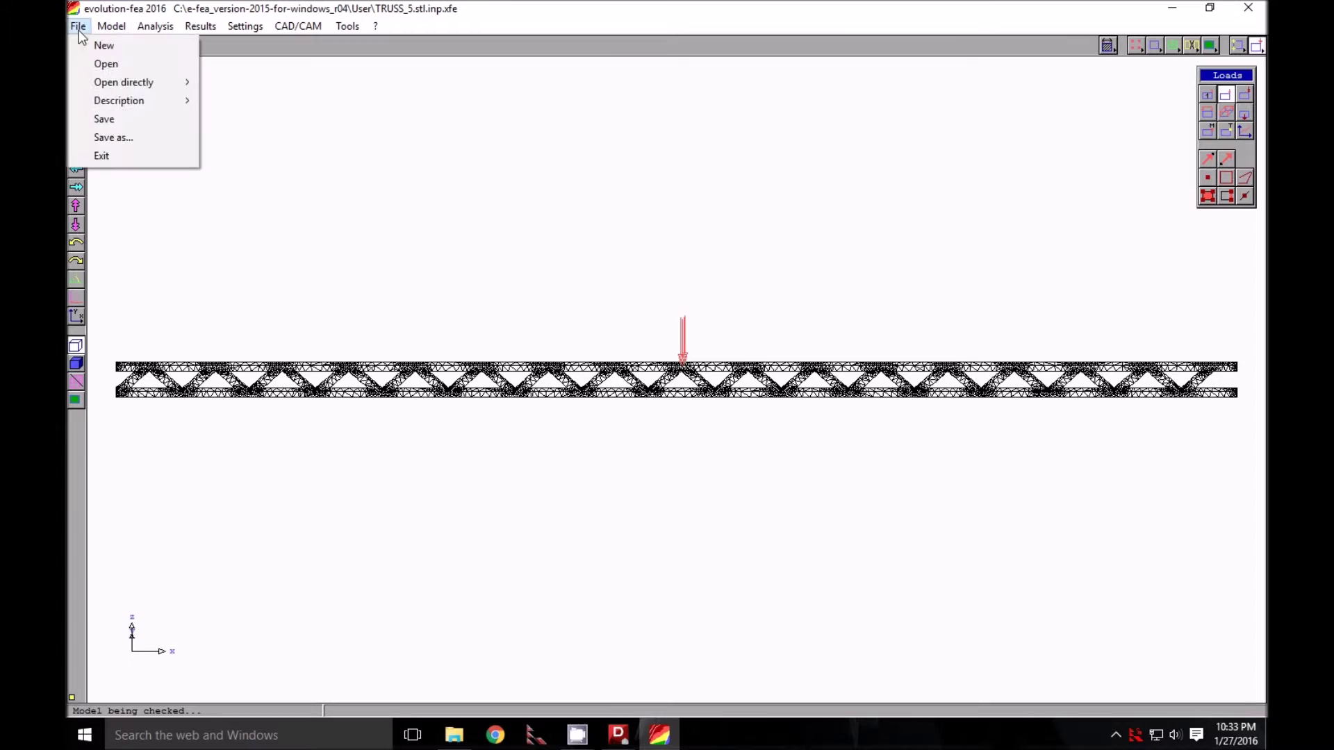
left_click(138, 120)
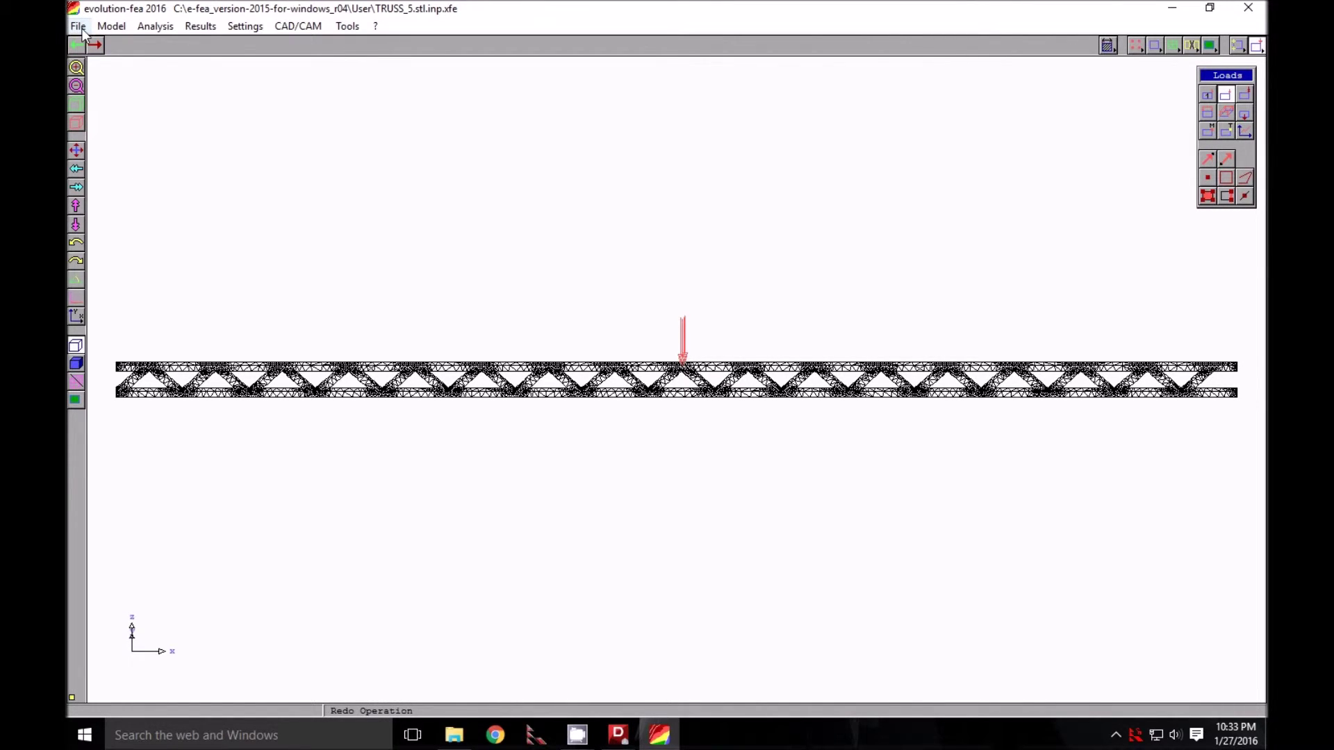
- Rerun the tp2x linear static analysis and confirm the displacement and reference stress conversions
left_click(208, 27)
mouse_move(155, 27)
mouse_move(198, 47)
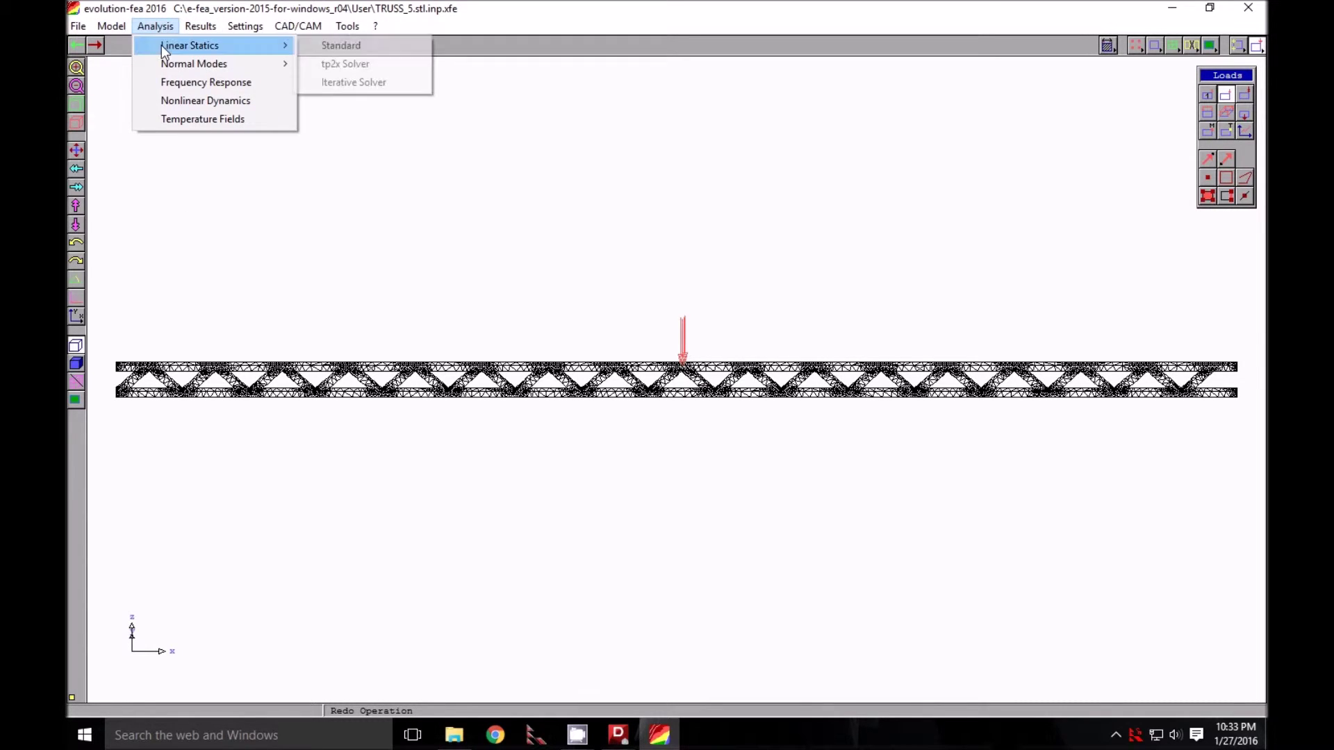
left_click(346, 64)
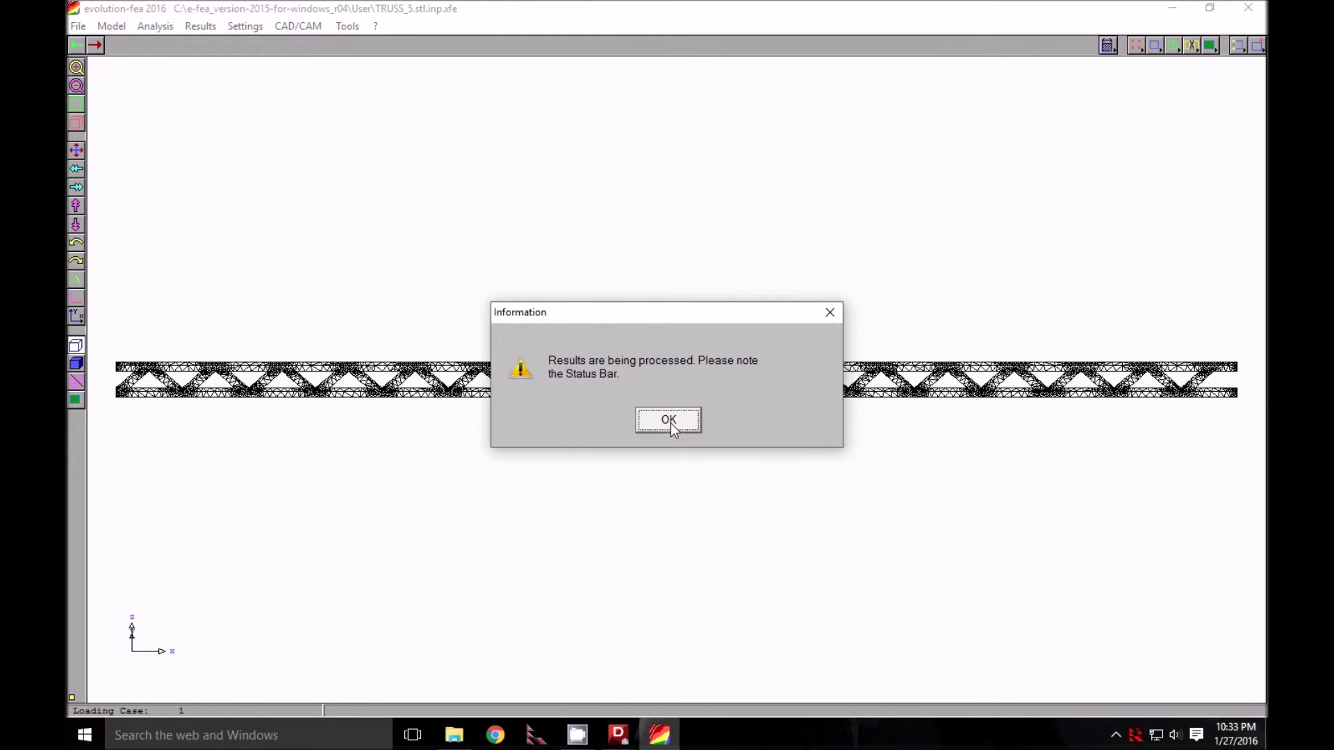
left_click(668, 420)
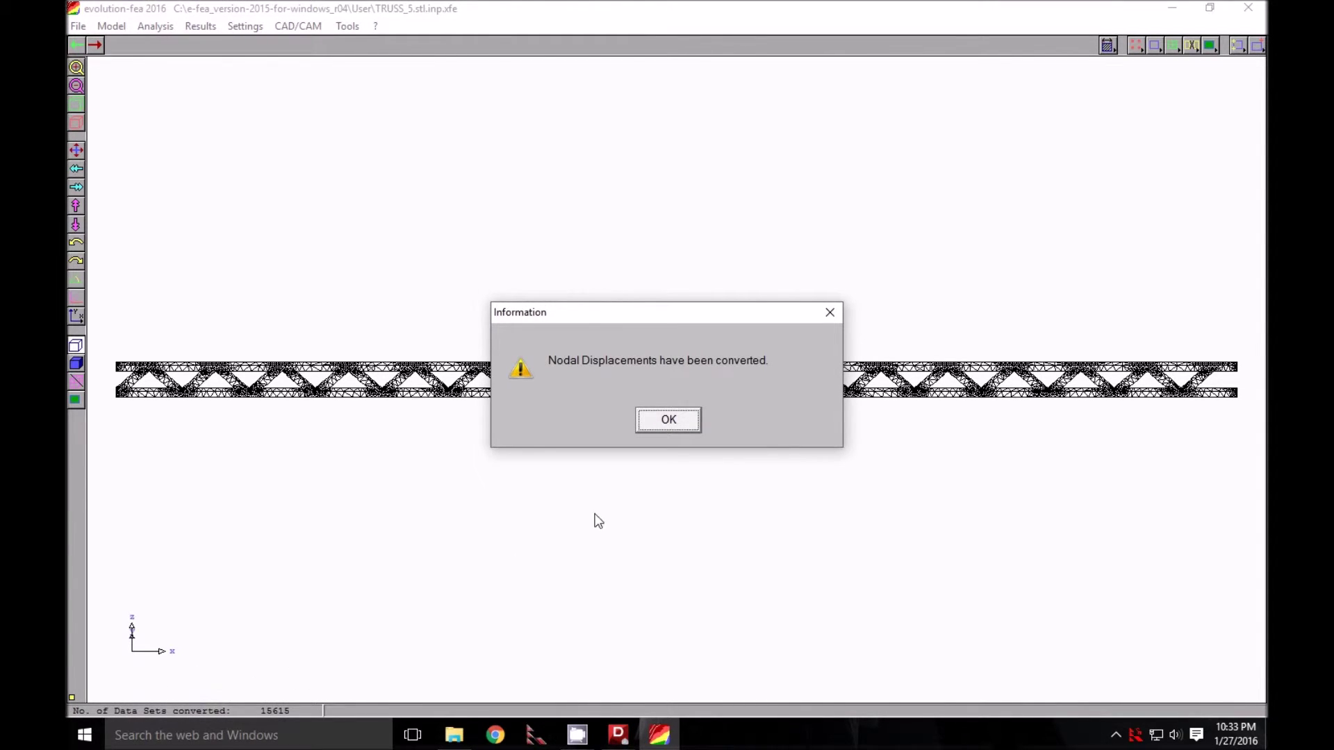
left_click(671, 417)
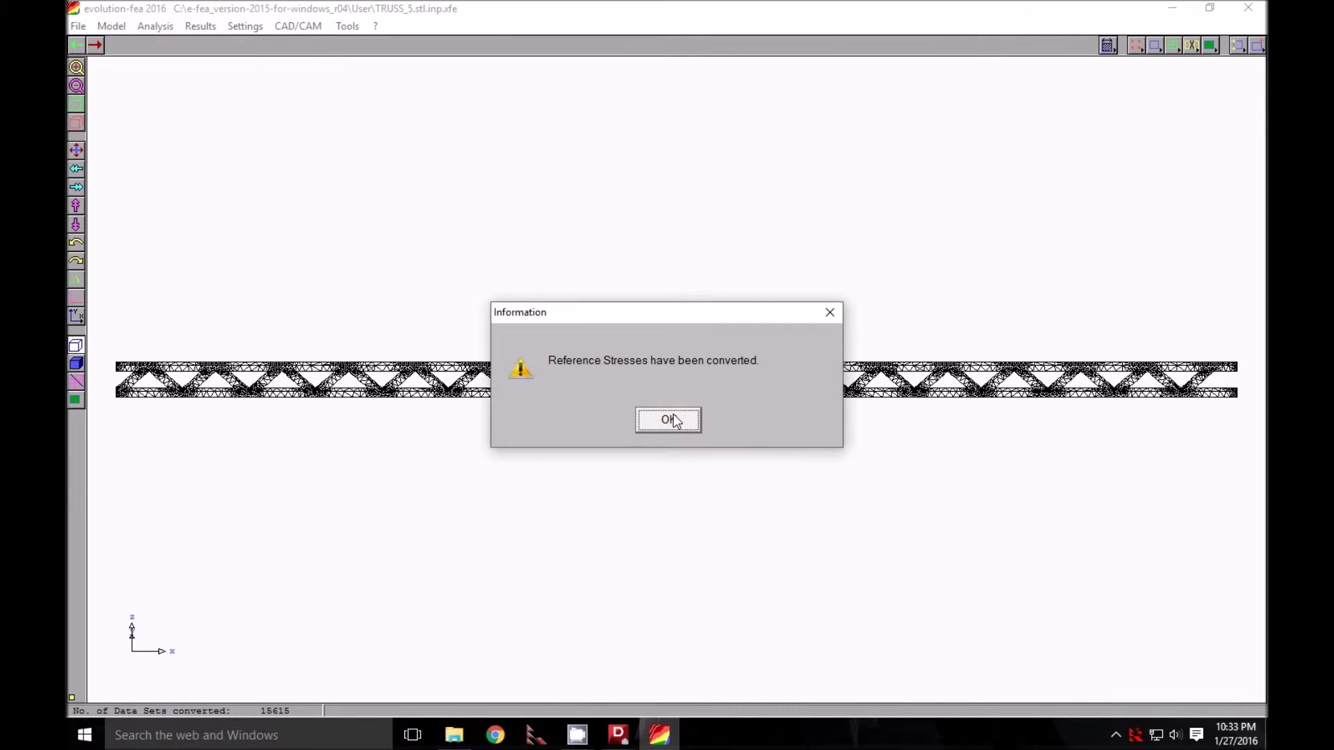
left_click(672, 419)
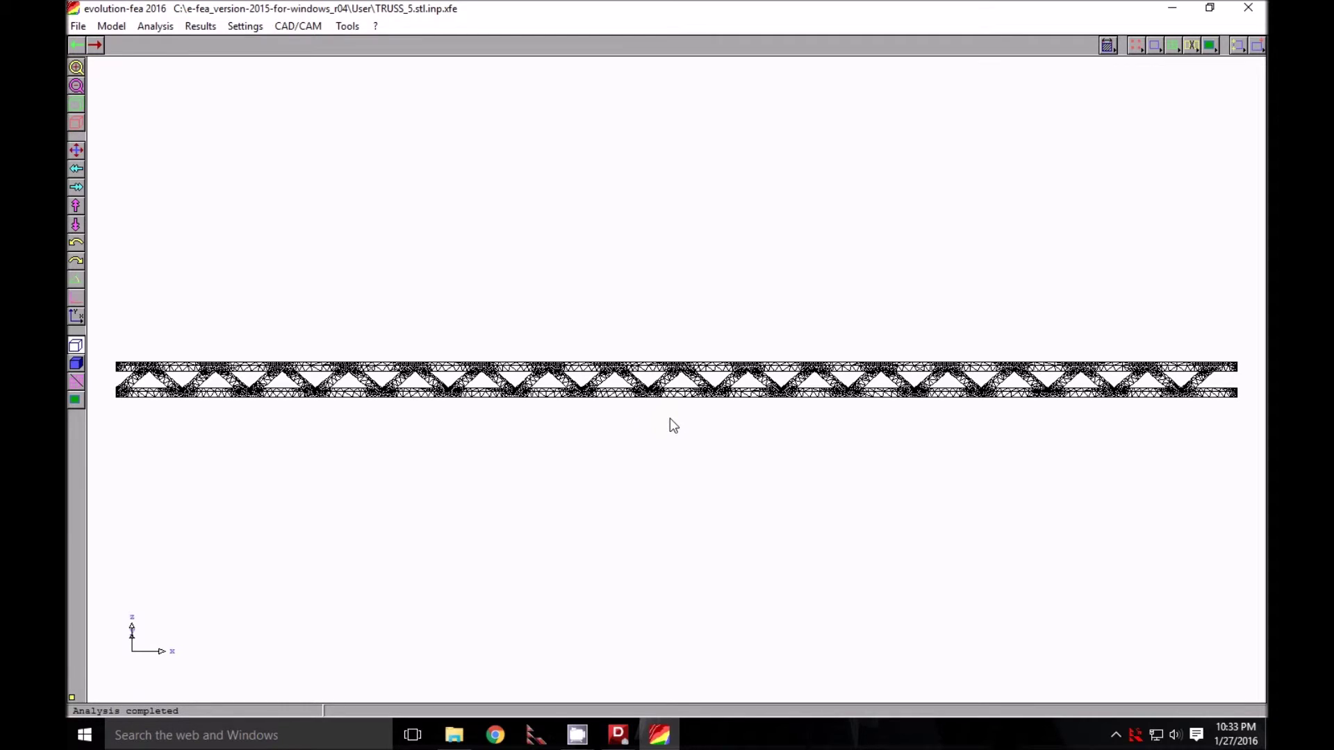
- Show z-displacement contours (2.09 to -9.32) on the truss, leaving fringe bounds unchanged
left_click(200, 26)
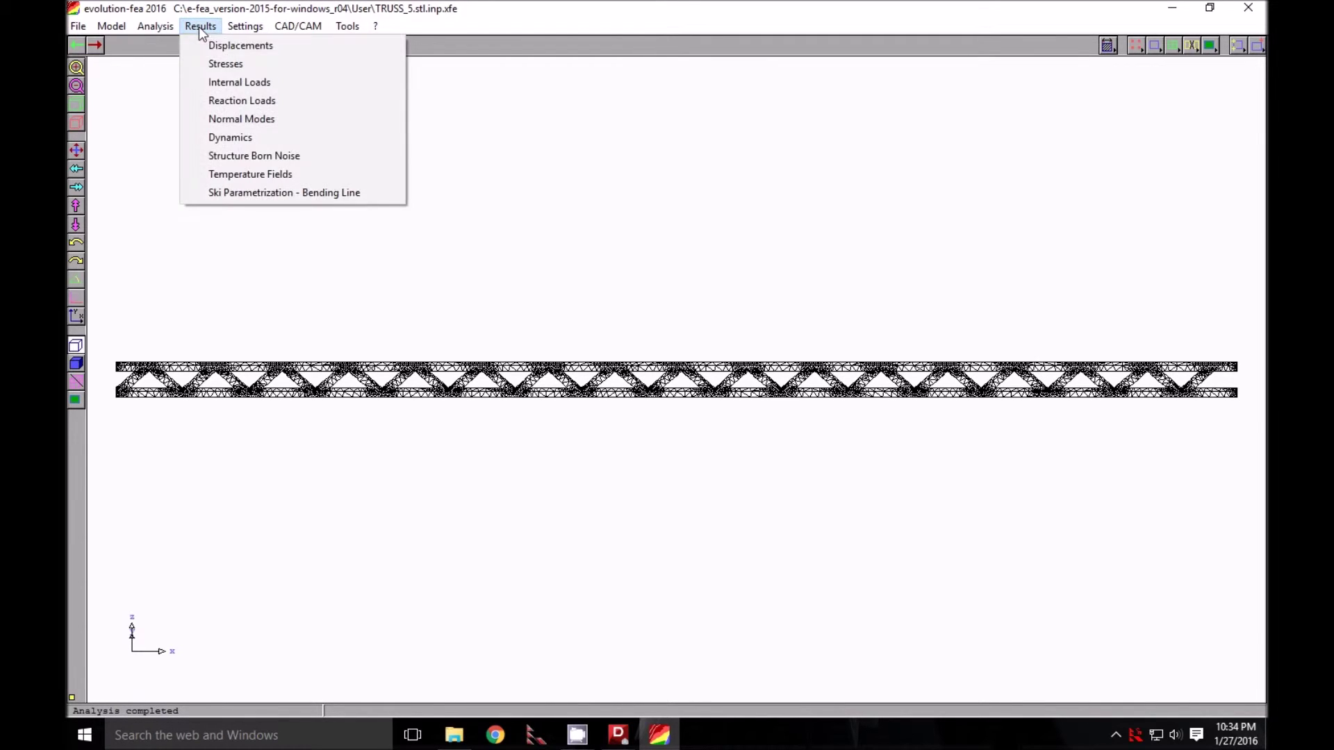
left_click(220, 47)
left_click(661, 424)
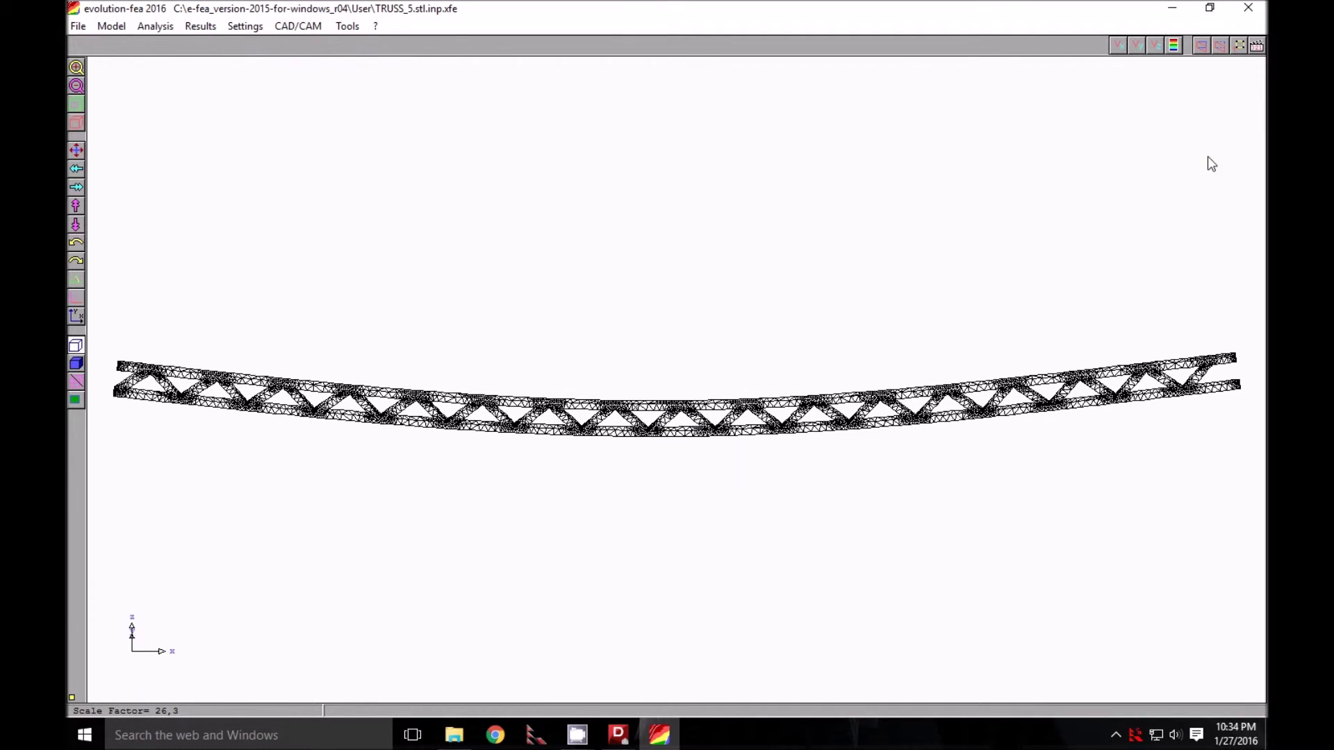
left_click(1154, 46)
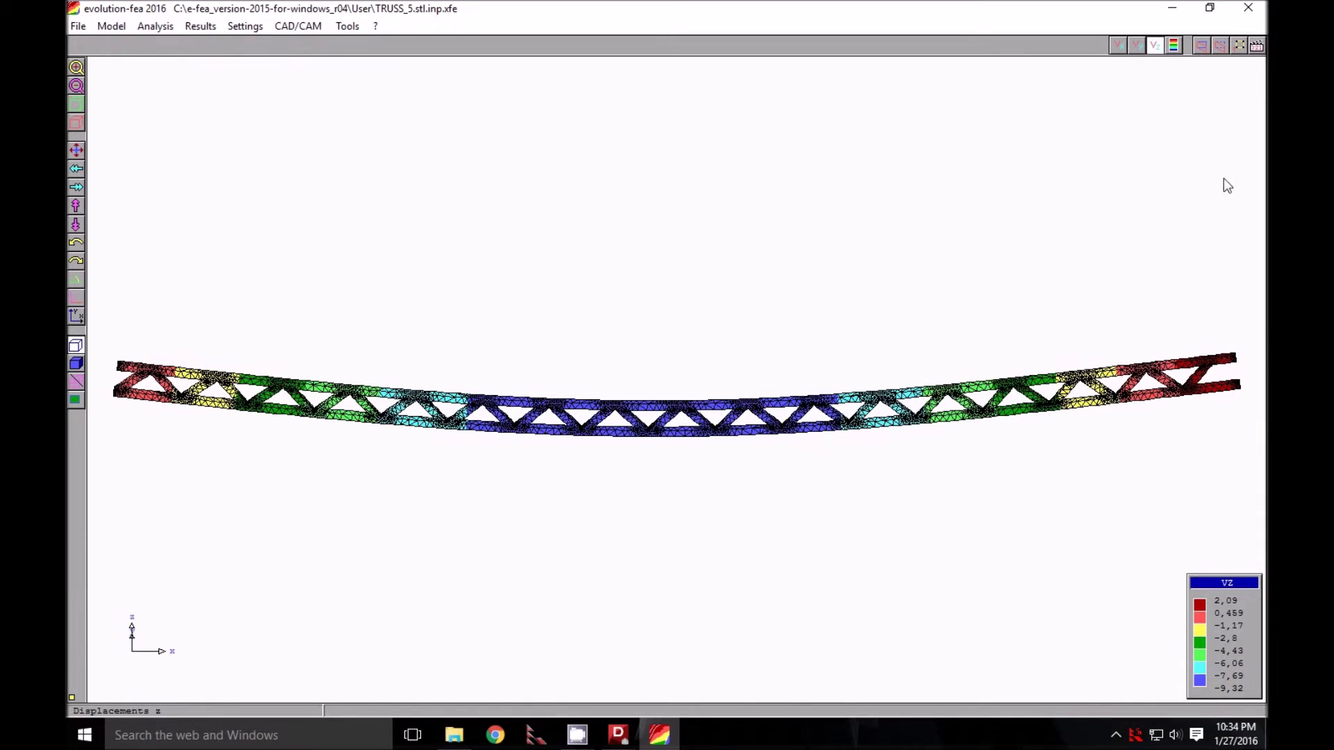
left_click(1173, 46)
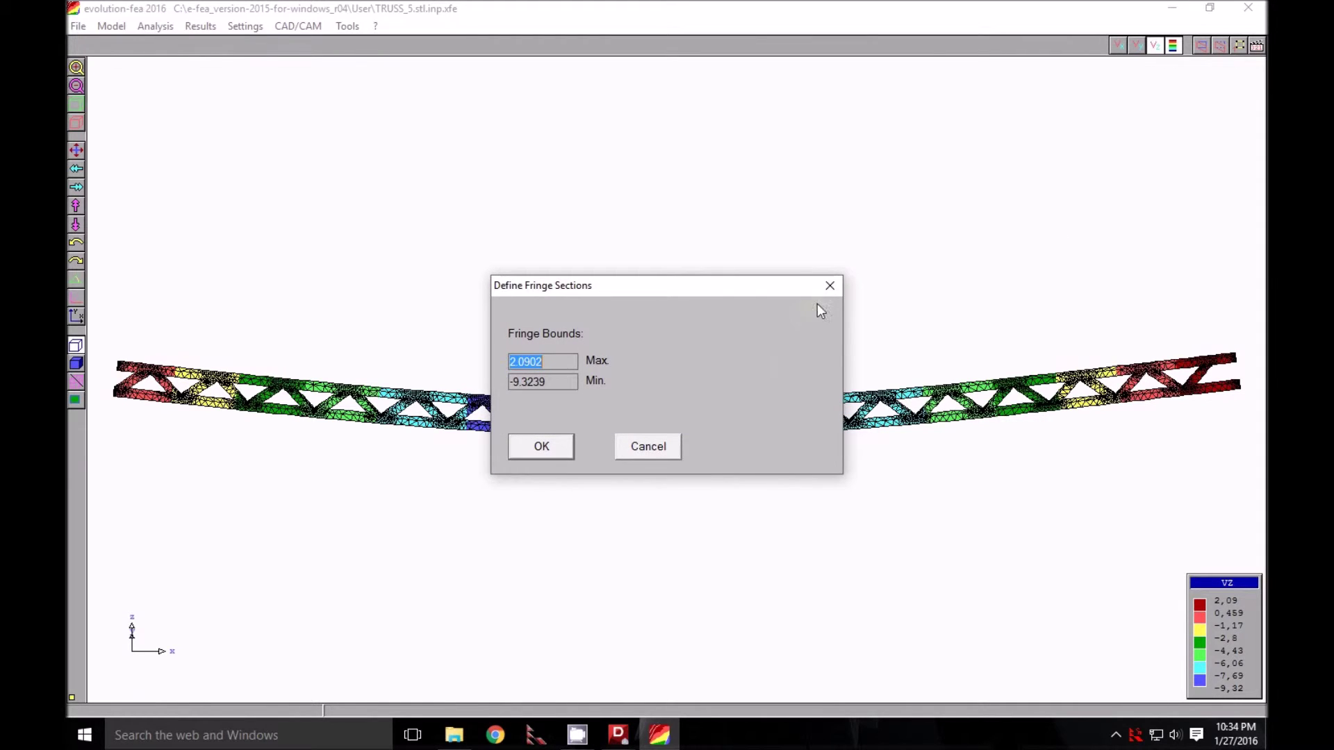
left_click(829, 287)
left_click(634, 451)
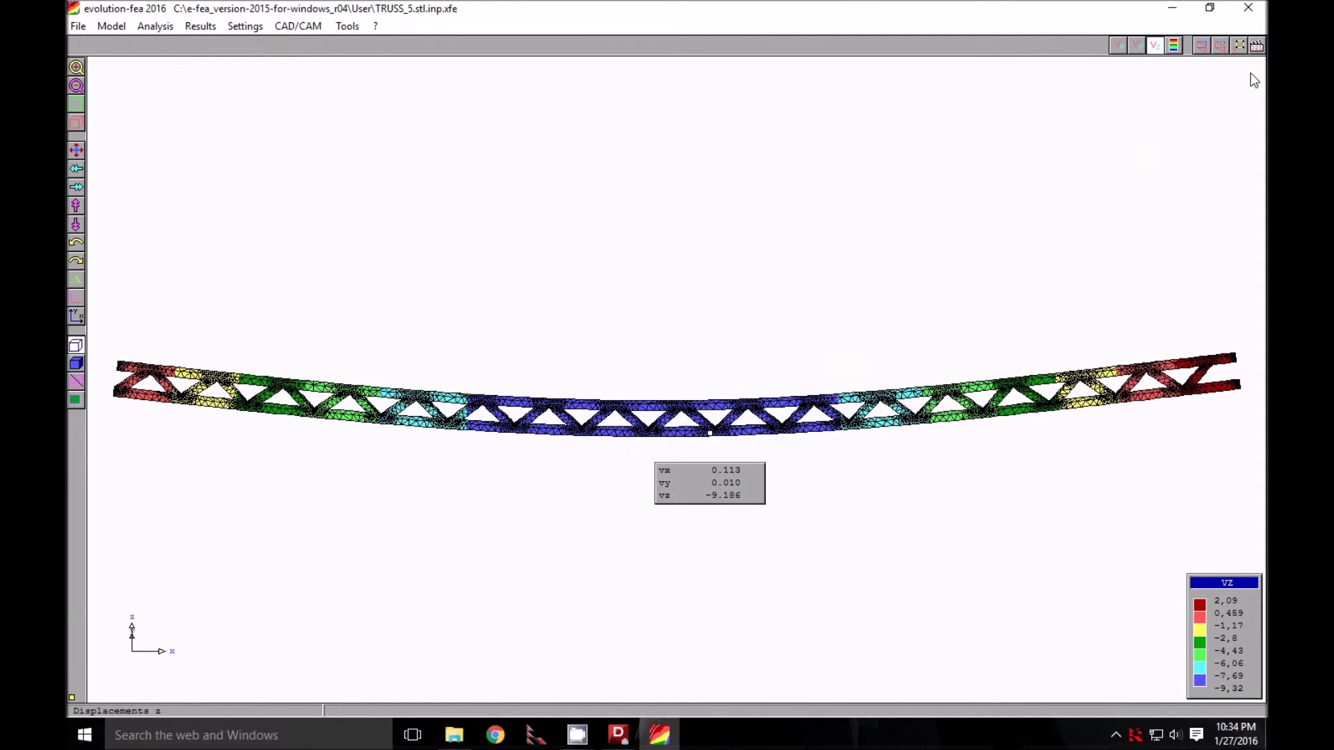
- Set the deformation scale factor to 1 and check the side and lengthwise truss views
left_click(1203, 44)
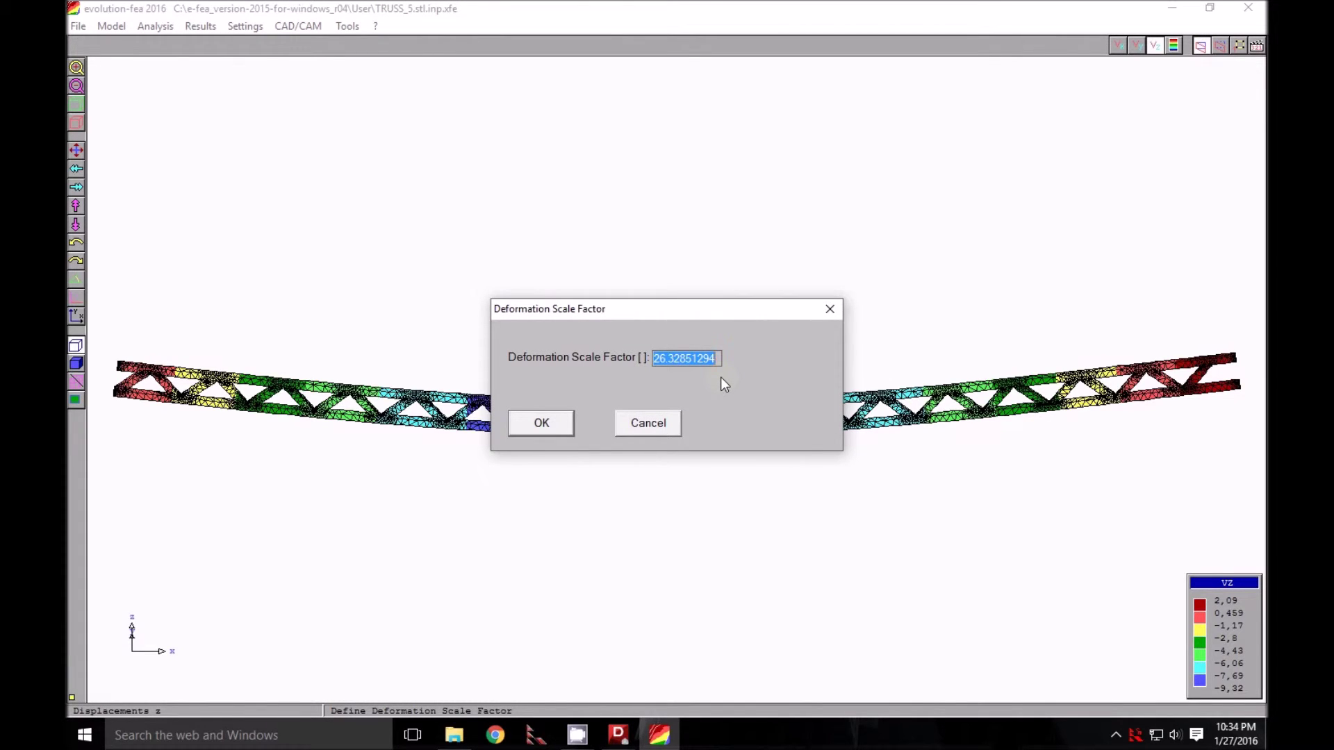
type("1")
left_click(547, 427)
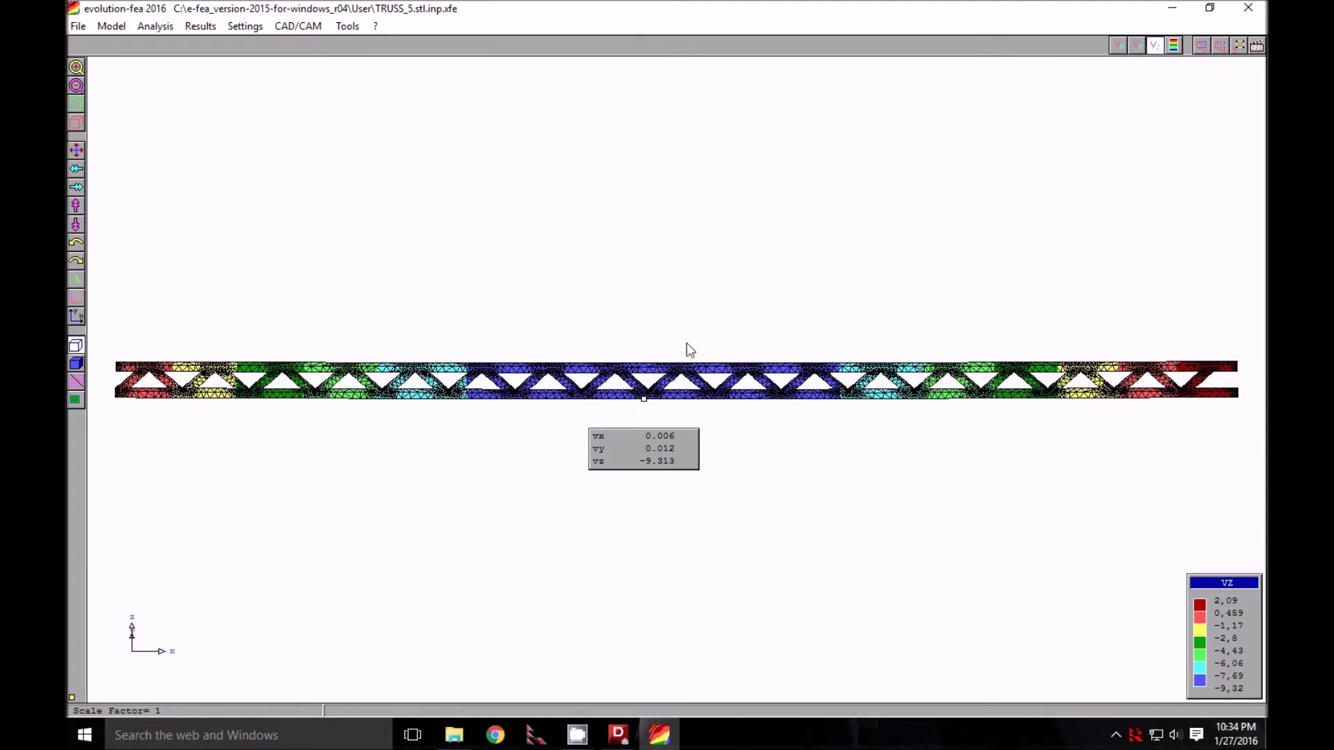
left_click(76, 317)
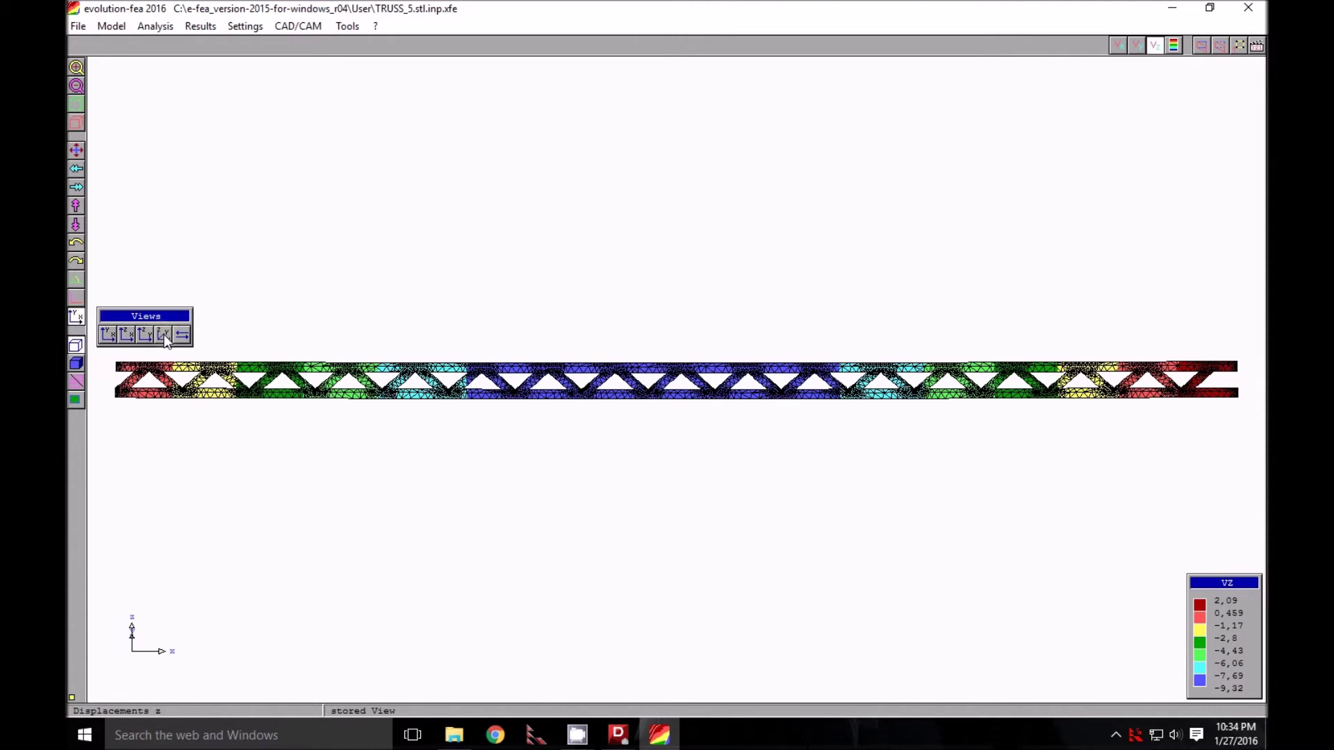
left_click(149, 335)
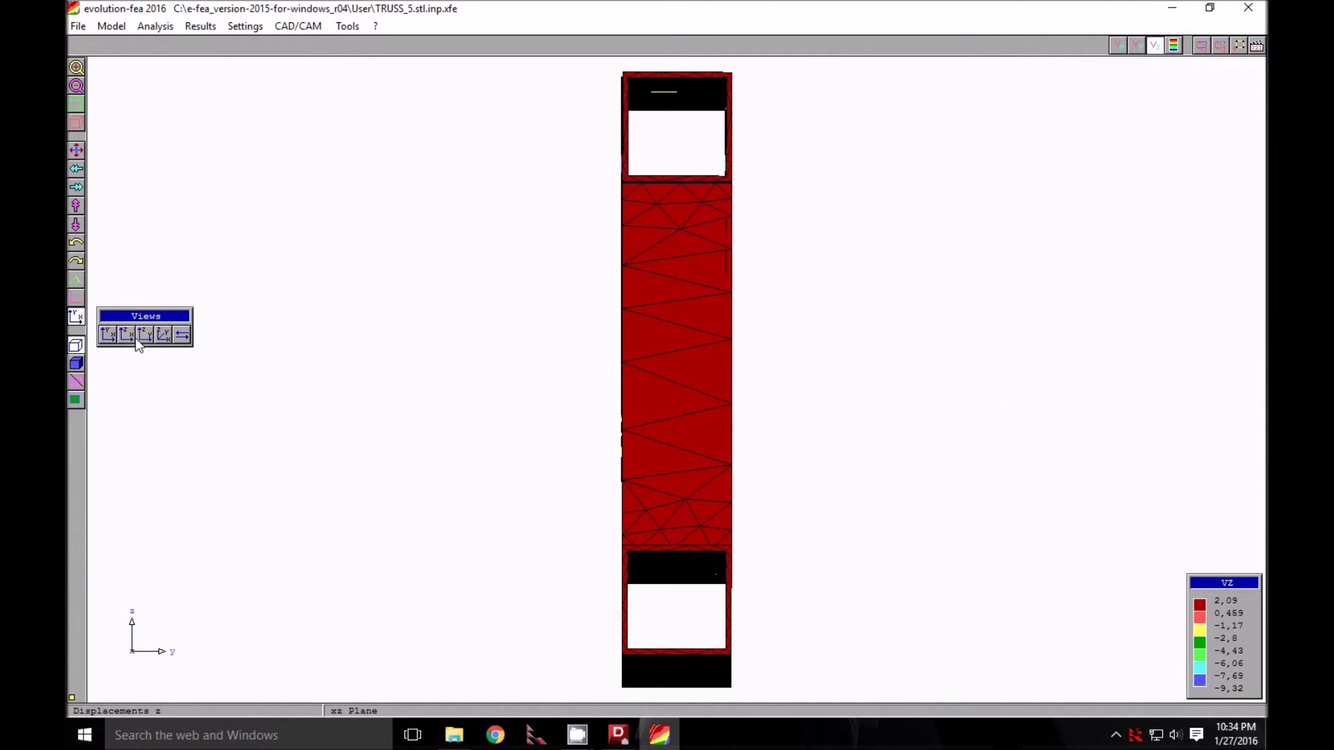
left_click(109, 336)
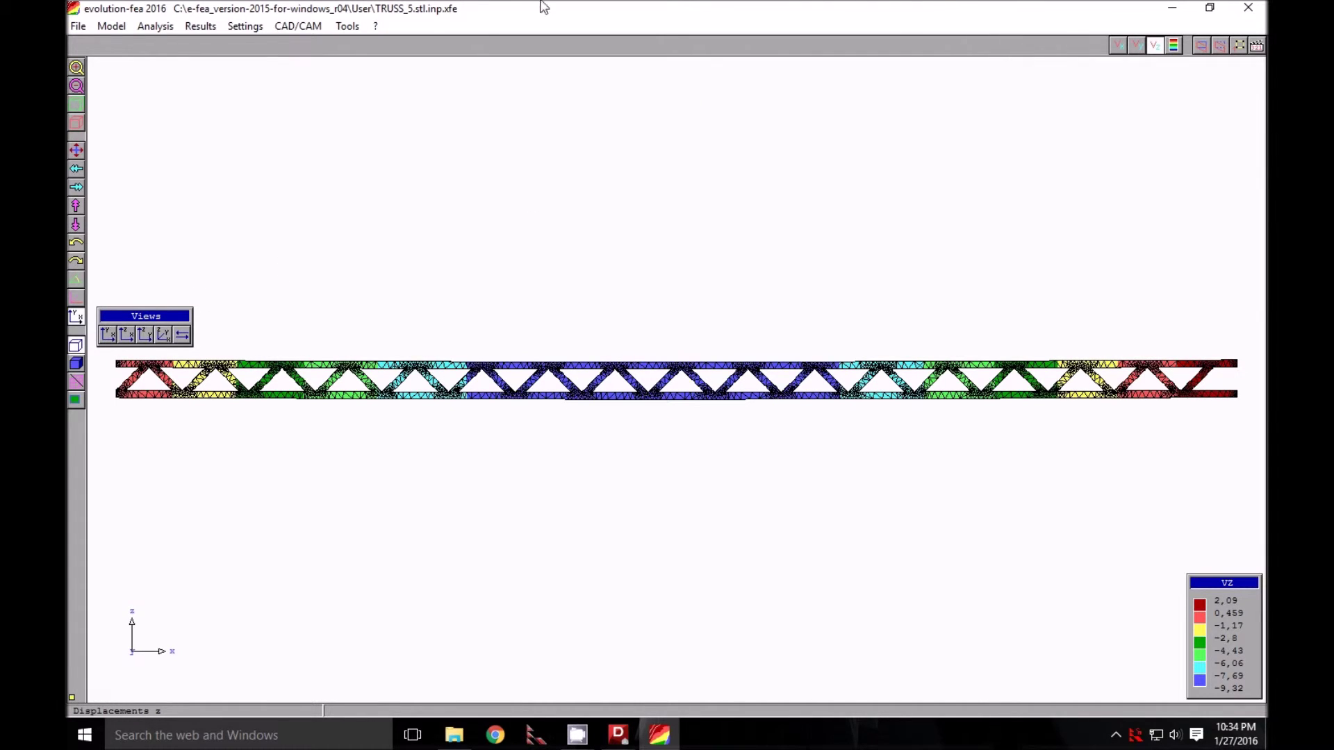
left_click(261, 28)
- Display von Mises stress contours (0.00231 to 103) and zoom in on the loaded midspan
mouse_move(200, 25)
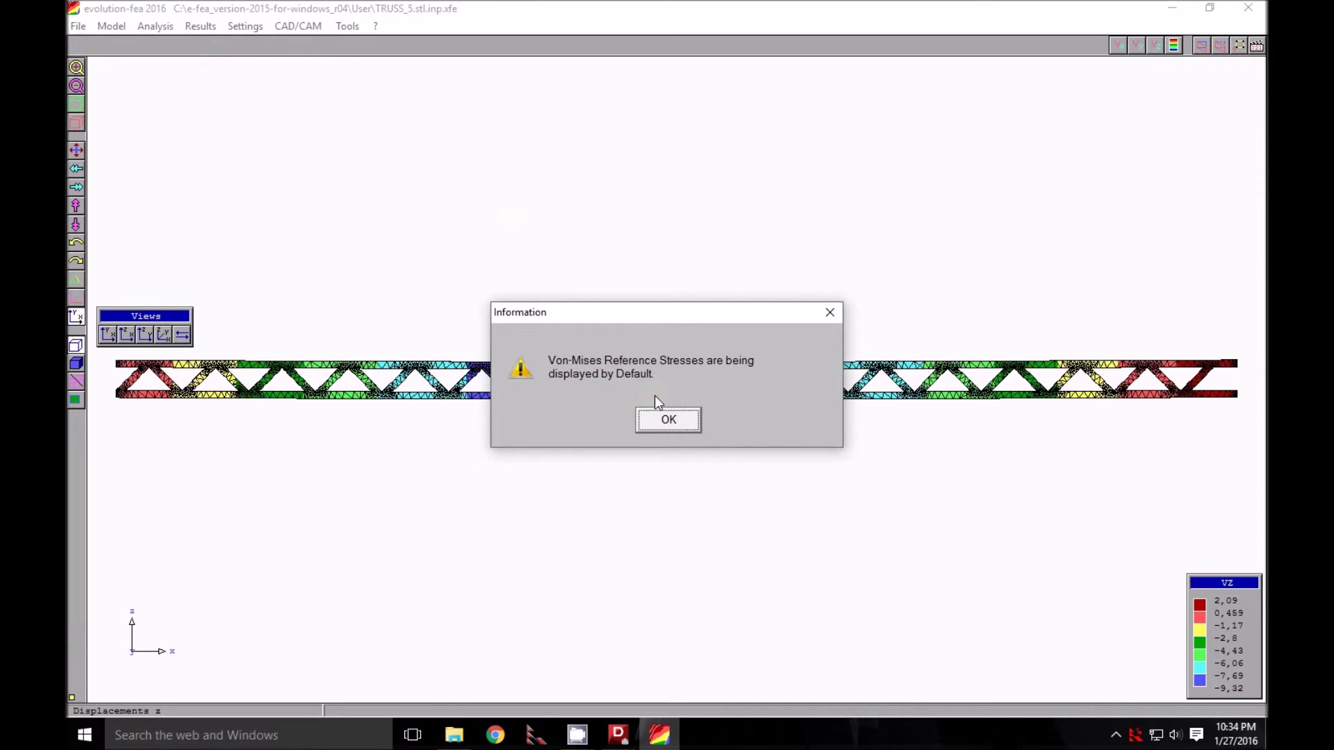
left_click(671, 419)
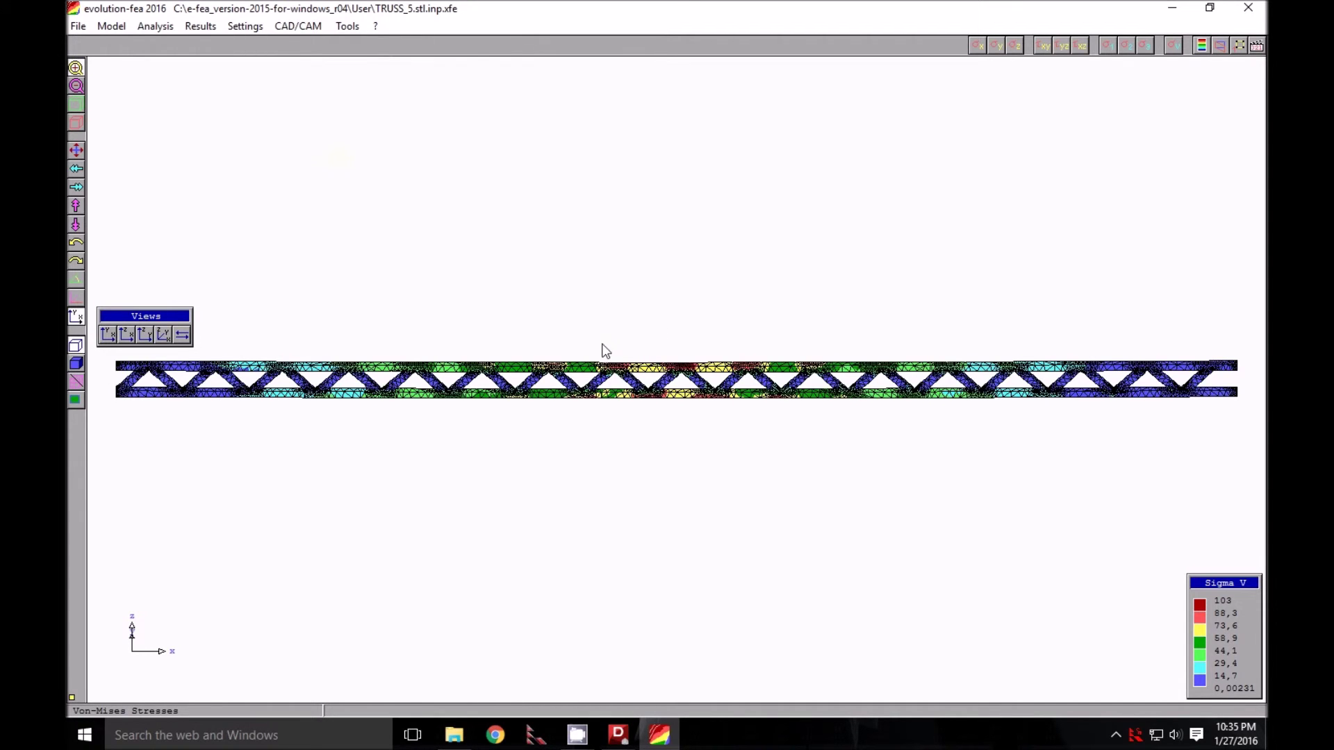
left_click_drag(588, 343, 770, 435)
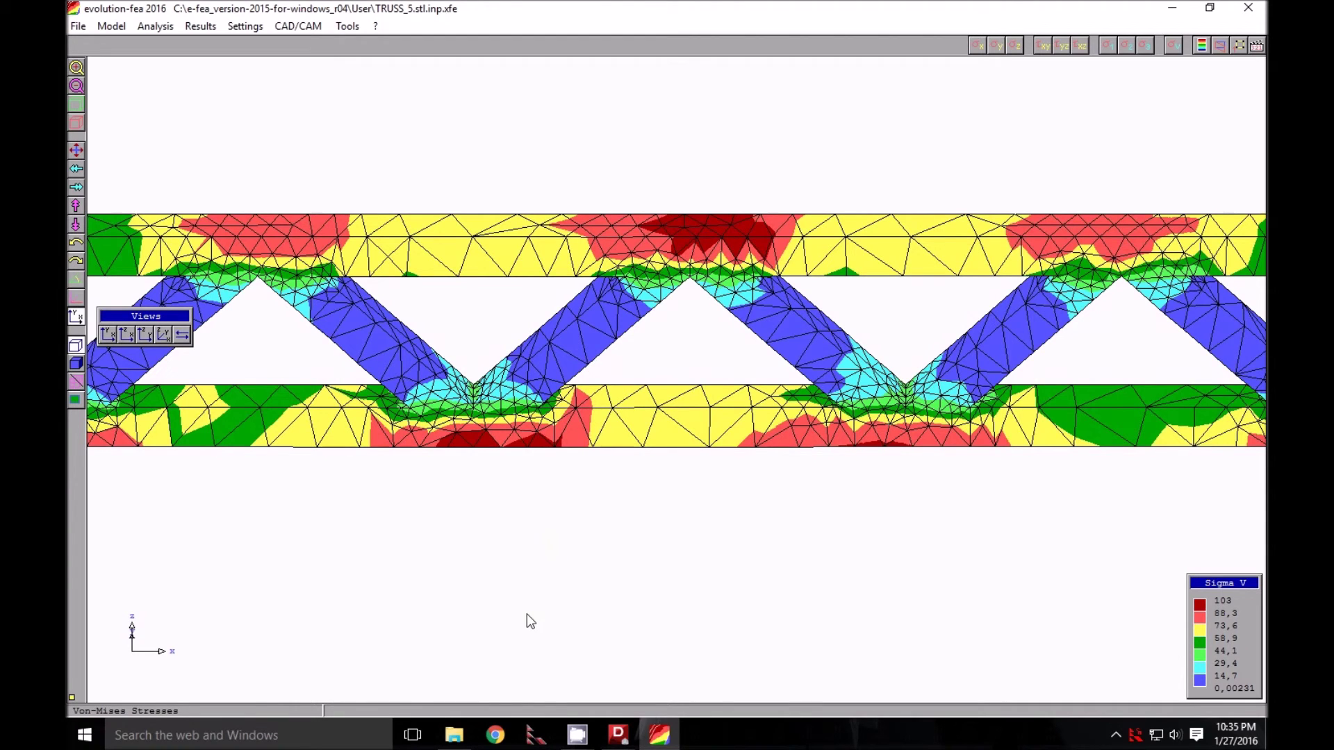
- Raise the CamStudio recorder window from its taskbar preview
left_click(580, 740)
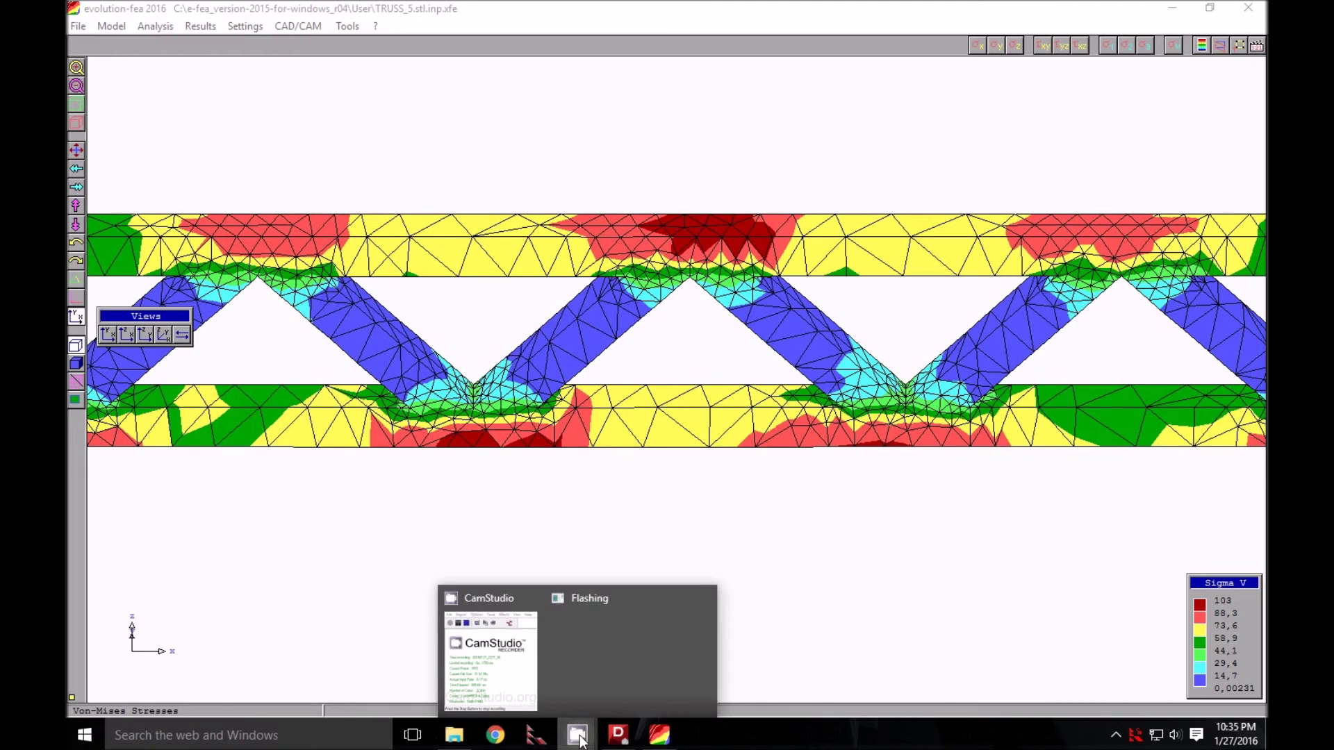
left_click(529, 689)
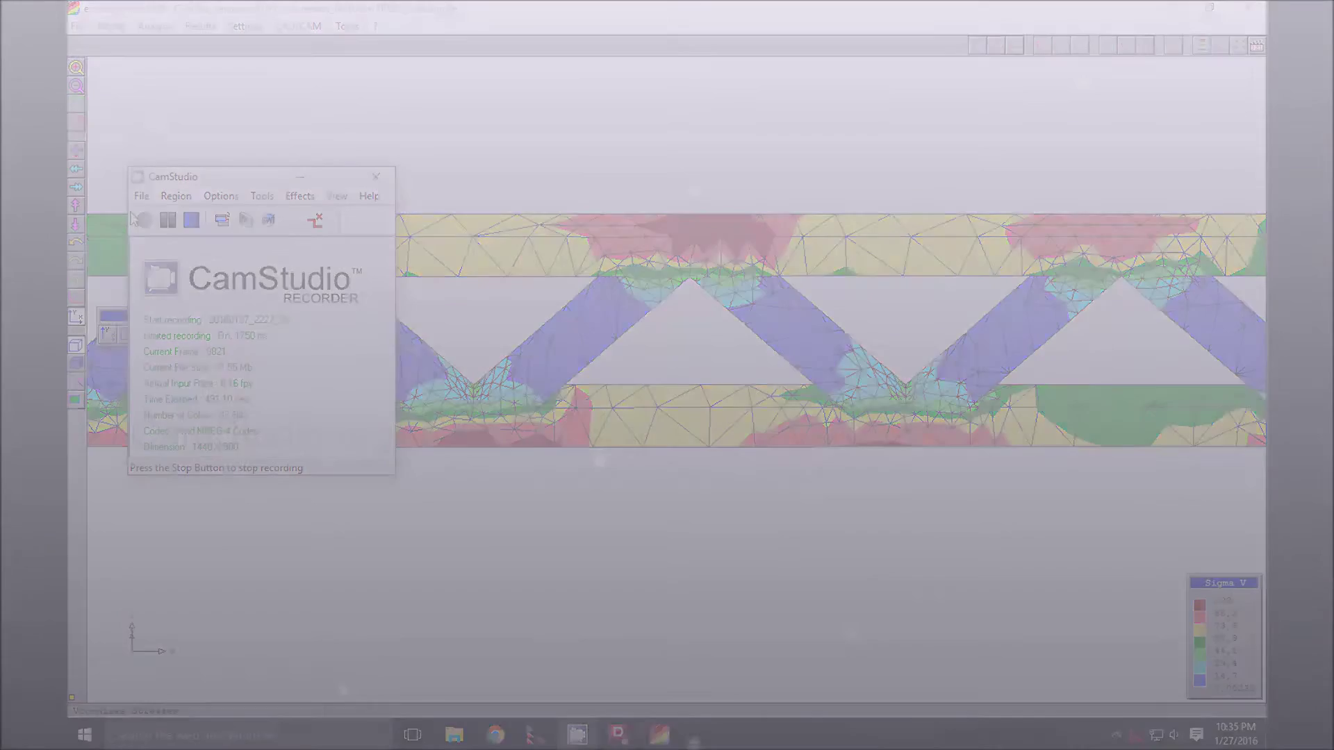